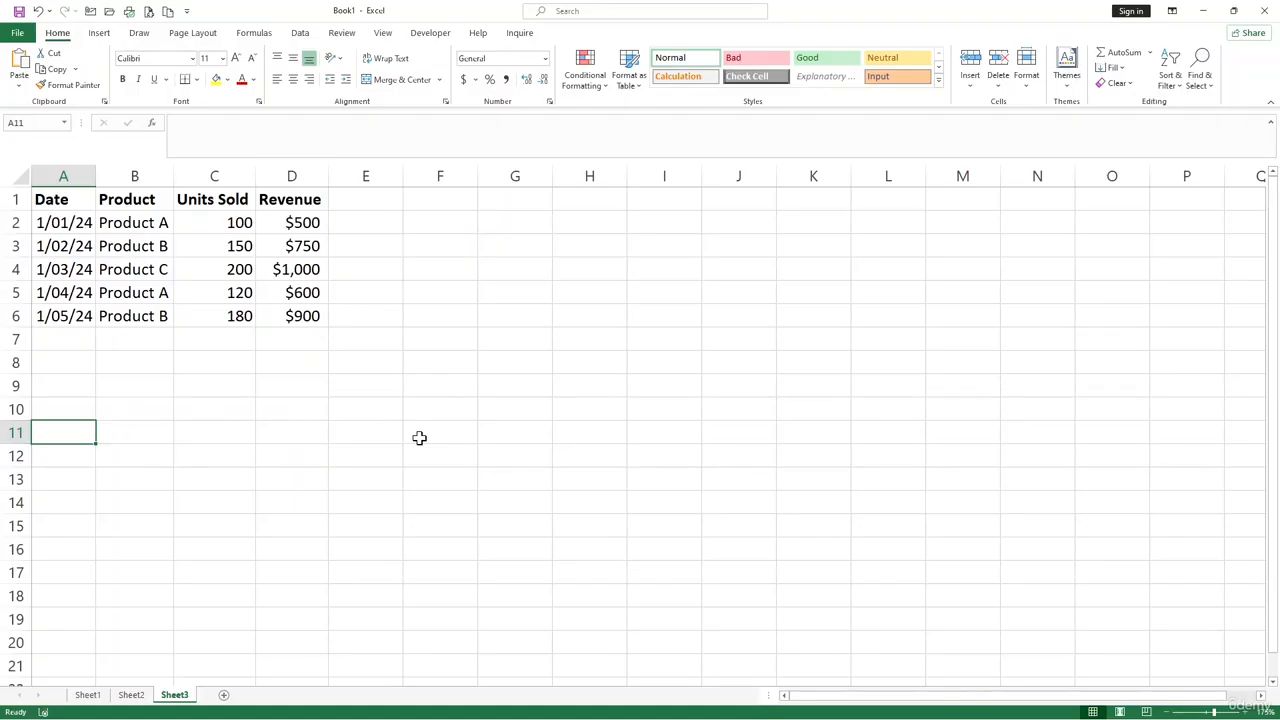
{"action": "left_click", "coordinate": [352, 379]}
{"action": "left_click_drag", "start_coordinate": [134, 223], "coordinate": [140, 316]}
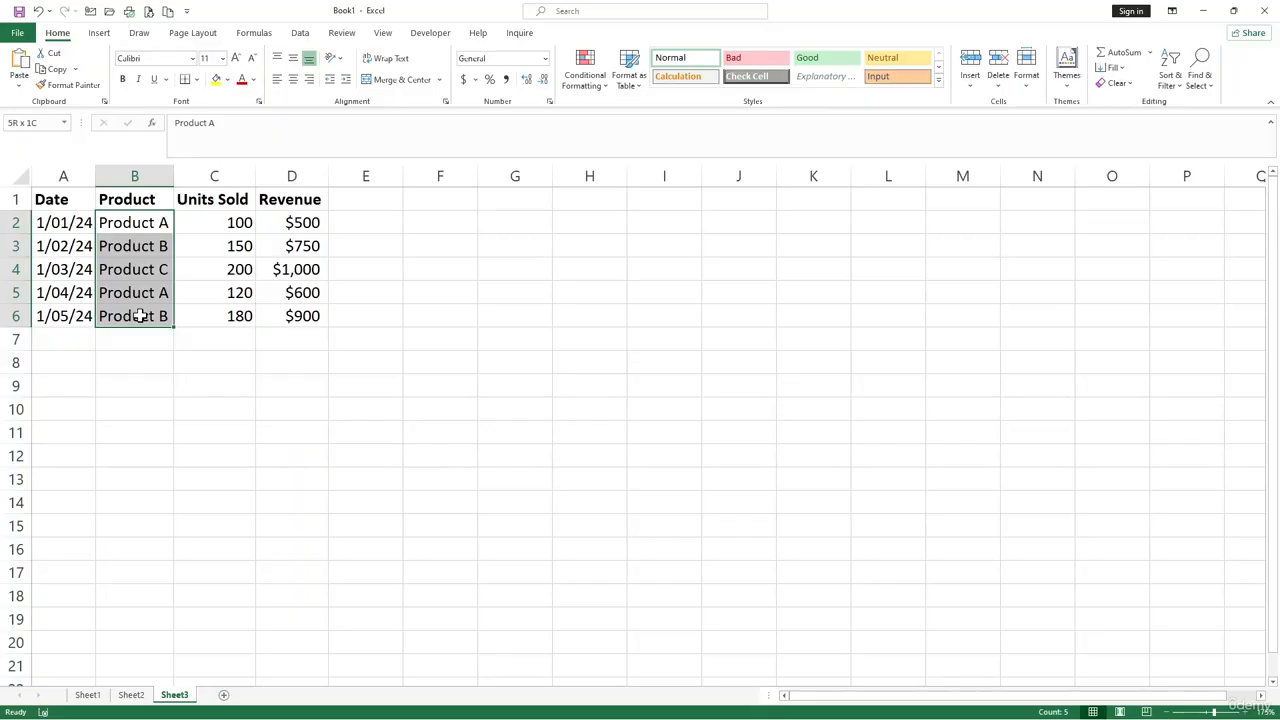
{"action": "left_click", "coordinate": [141, 222]}
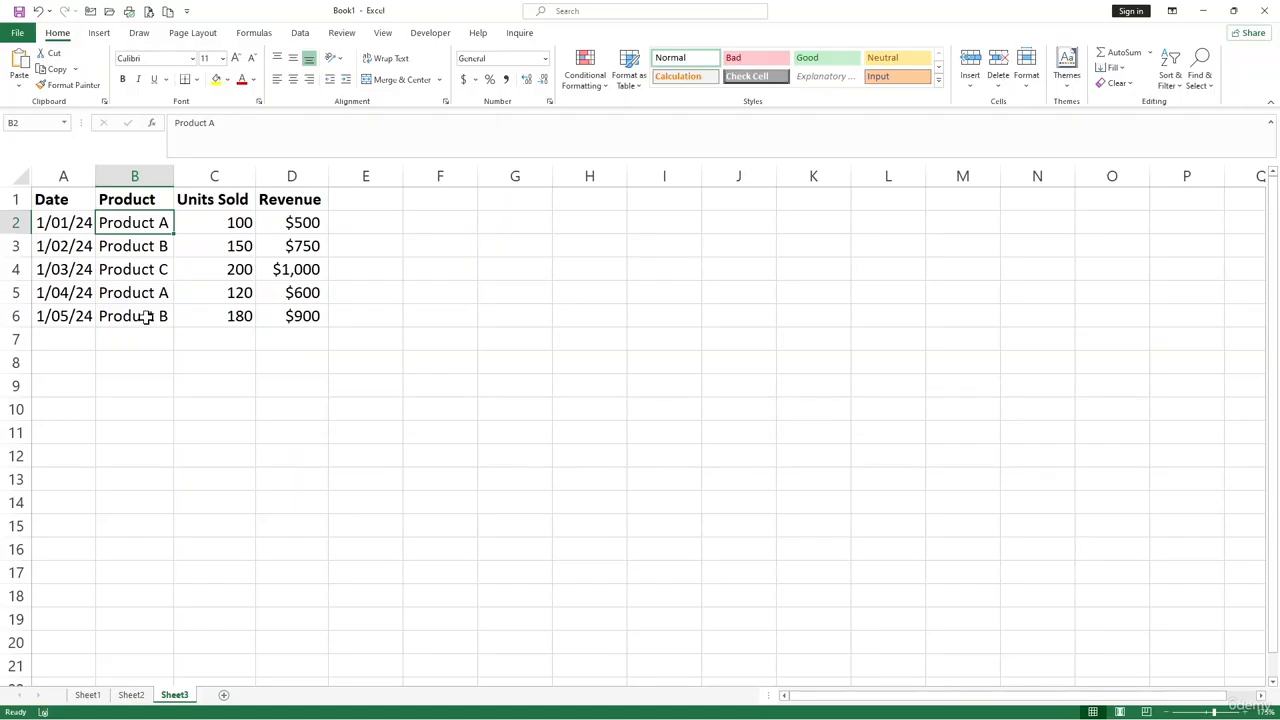
{"action": "left_click", "coordinate": [299, 356]}
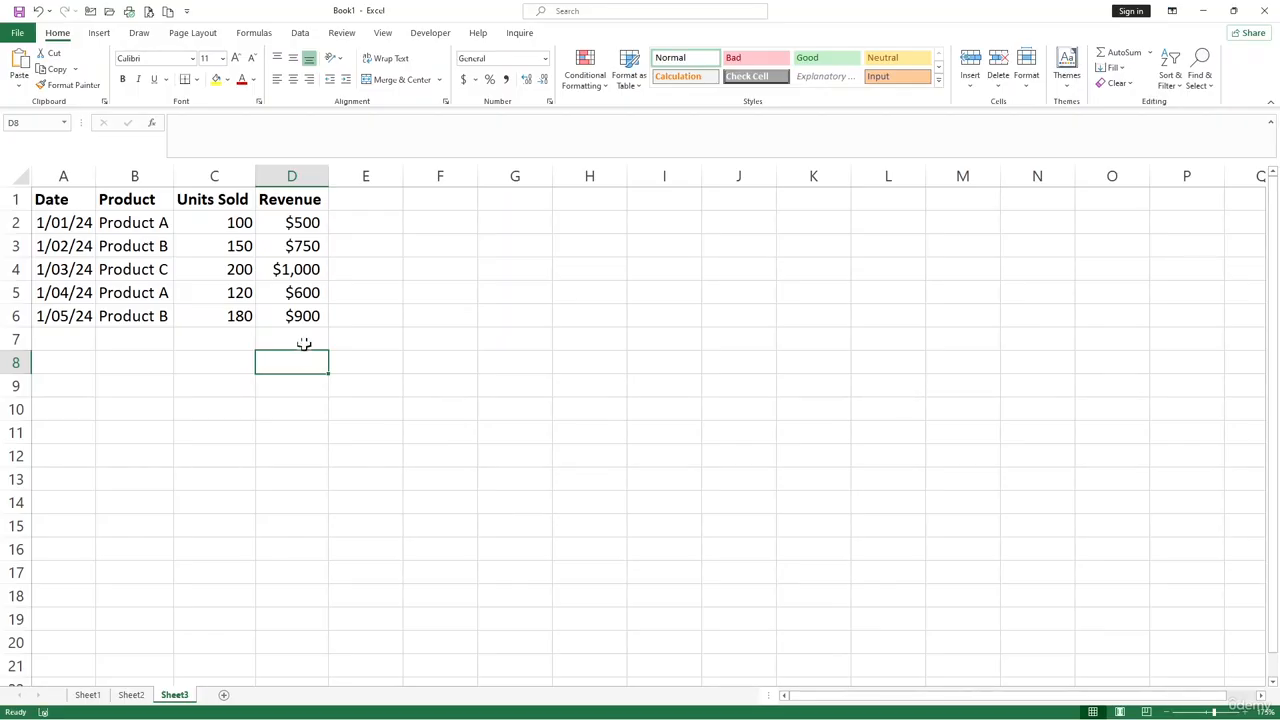
{"action": "left_click", "coordinate": [301, 240]}
- Define the workbook name data_Sold for the Units Sold cells C2:C12
{"action": "left_click_drag", "start_coordinate": [238, 222], "coordinate": [229, 448]}
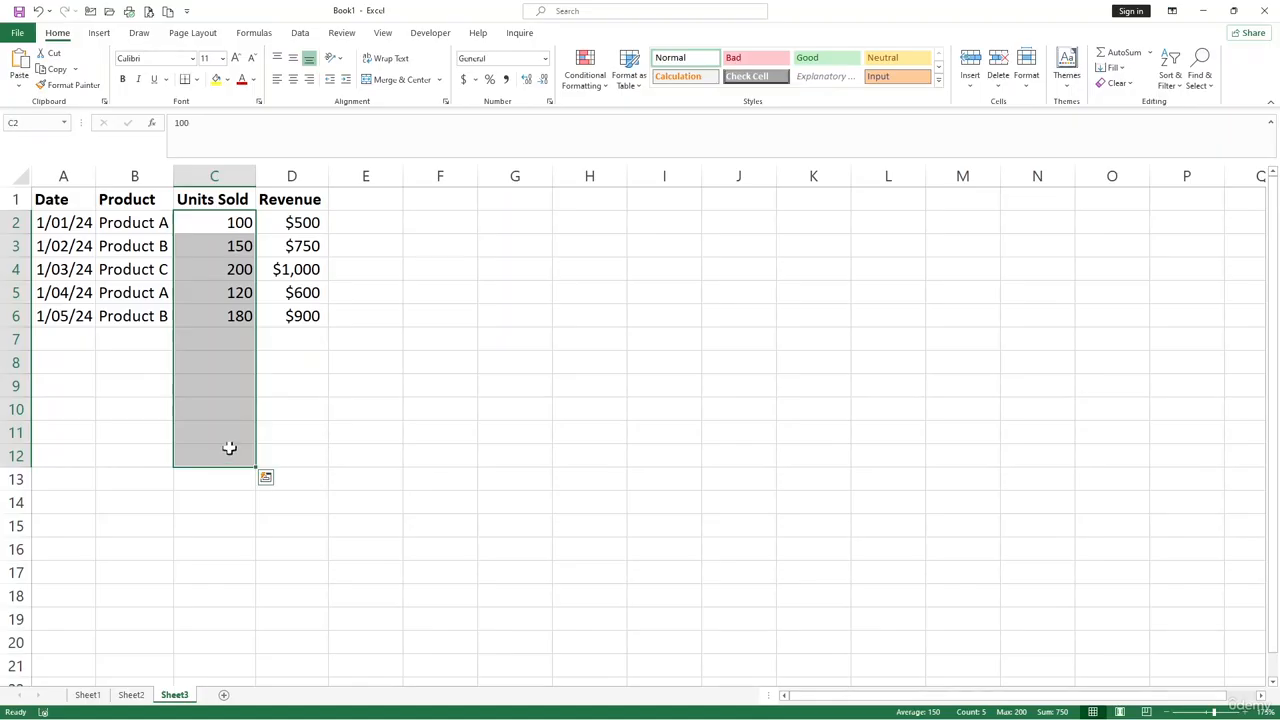
{"action": "left_click", "coordinate": [256, 33]}
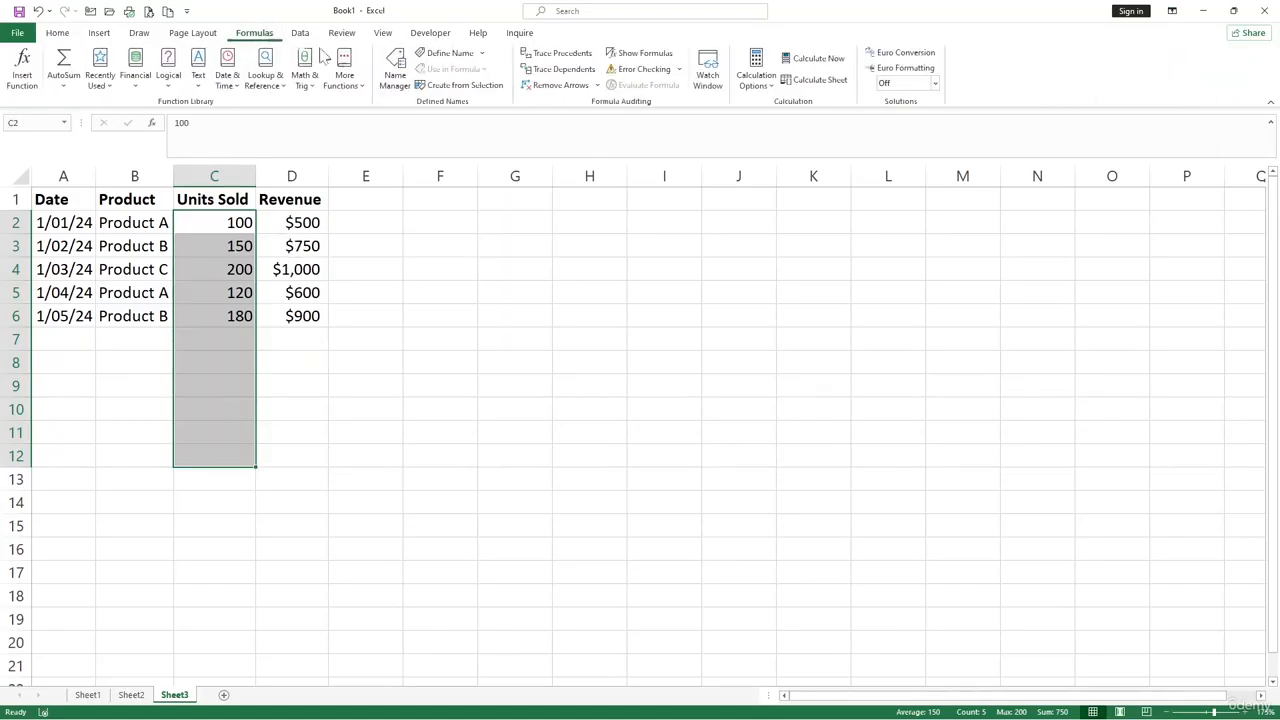
{"action": "left_click", "coordinate": [446, 53]}
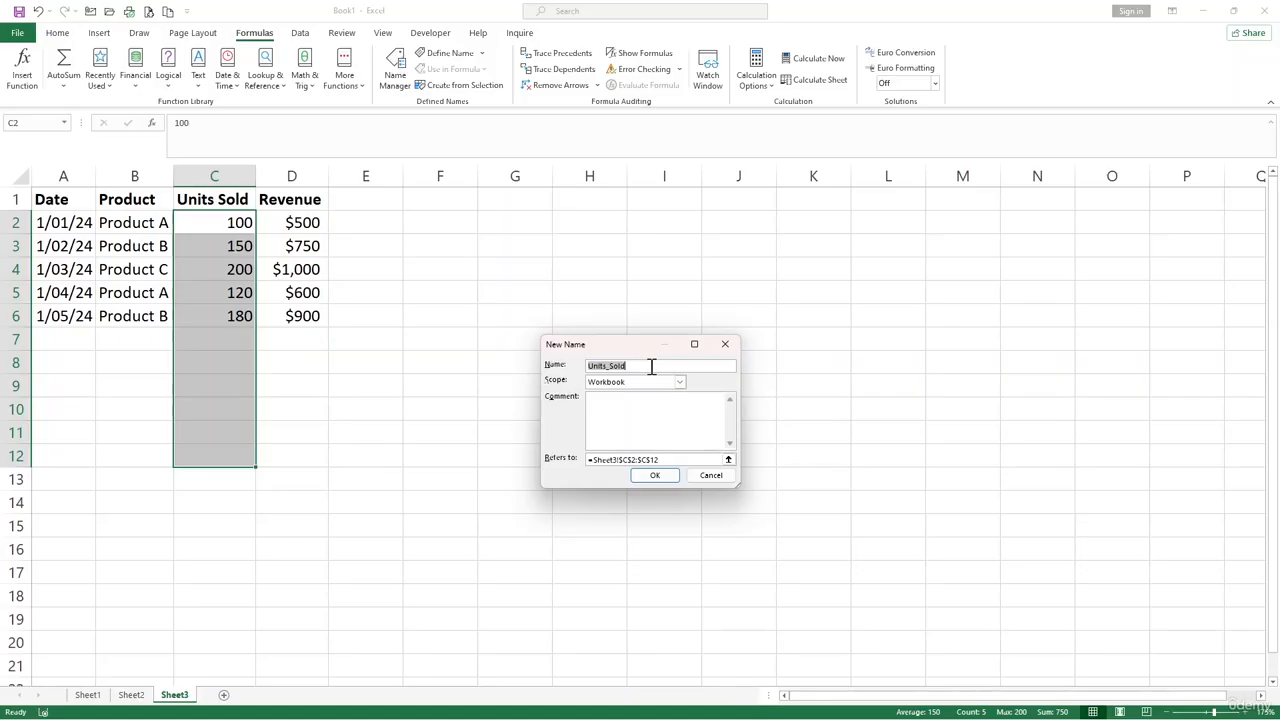
{"action": "left_click_drag", "start_coordinate": [652, 367], "coordinate": [536, 361]}
{"action": "left_click_drag", "start_coordinate": [608, 367], "coordinate": [578, 373]}
{"action": "key", "text": "Delete"}
{"action": "key", "text": "Delete"}
{"action": "type", "text": "data_"}
{"action": "left_click", "coordinate": [654, 476]}
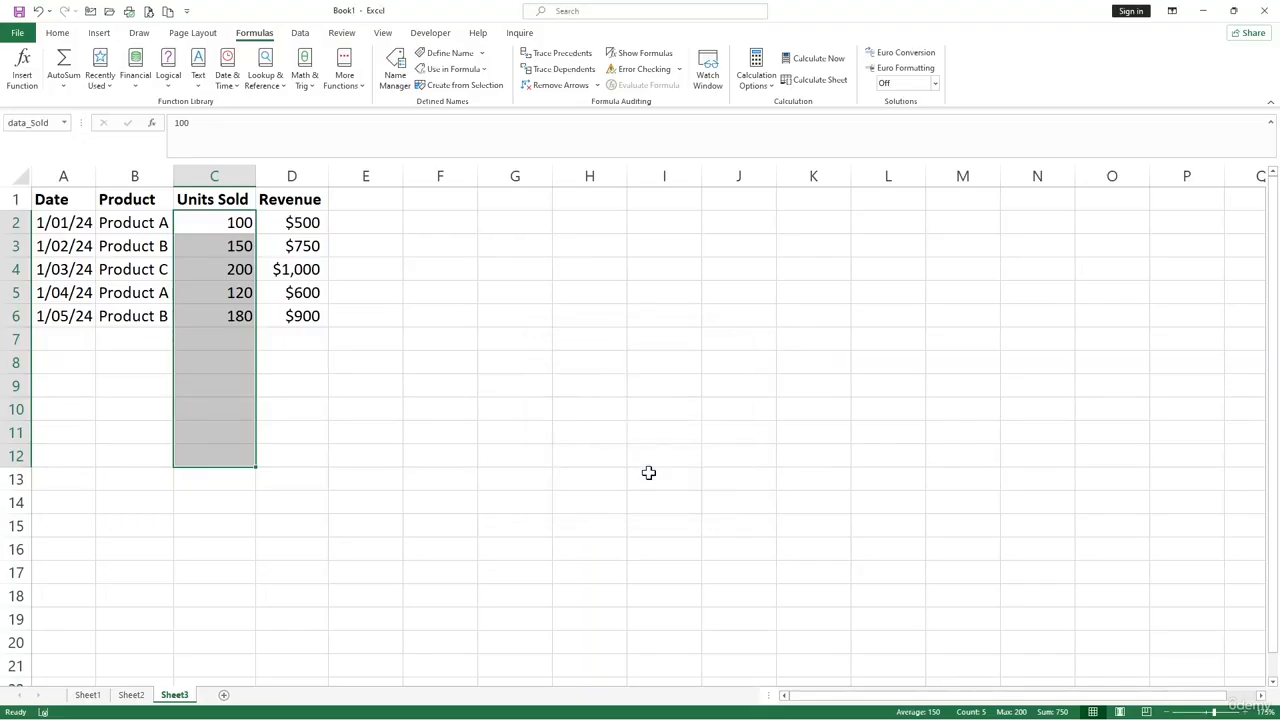
{"action": "left_click", "coordinate": [450, 287]}
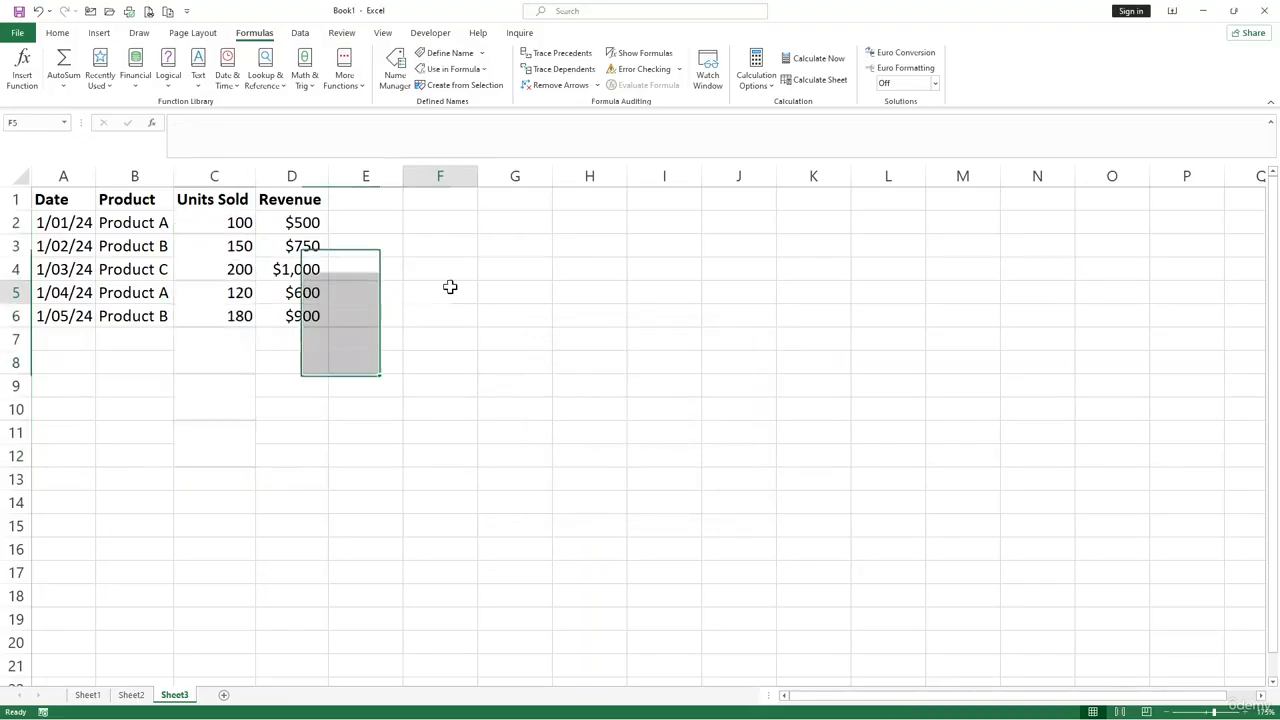
{"action": "left_click", "coordinate": [67, 123]}
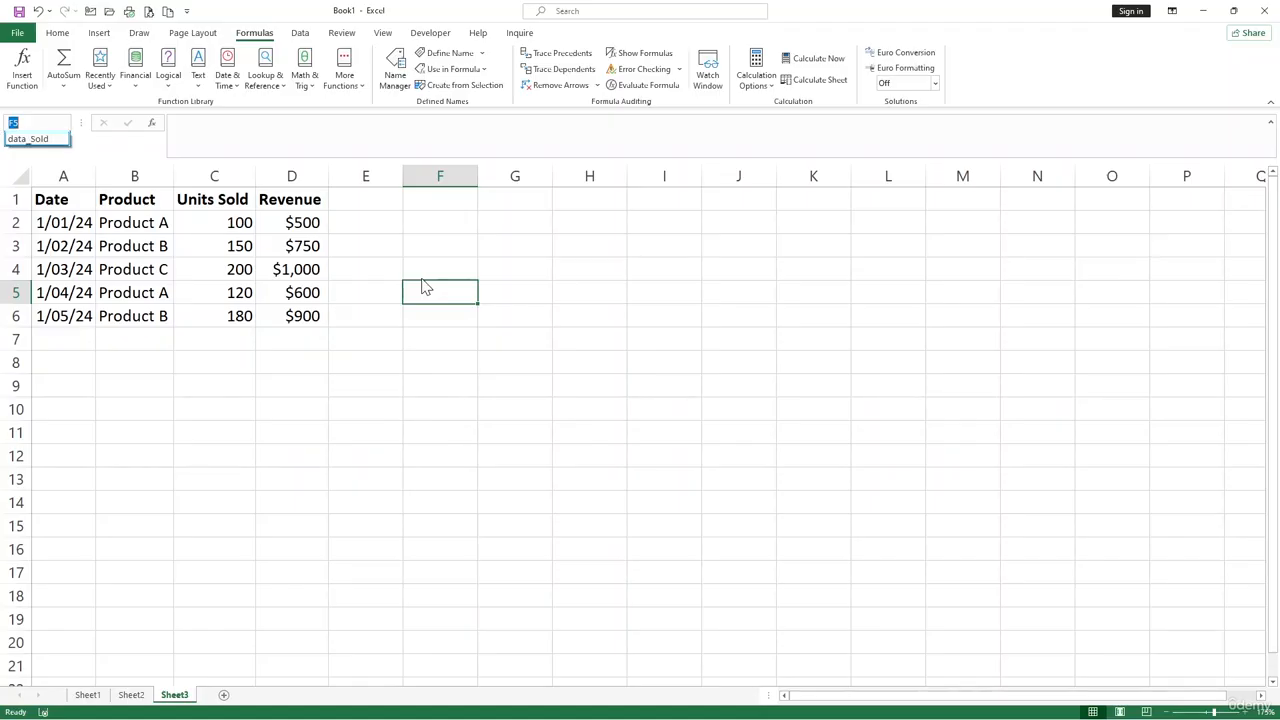
- Begin a SUM formula in cell F2
{"action": "left_click", "coordinate": [459, 223]}
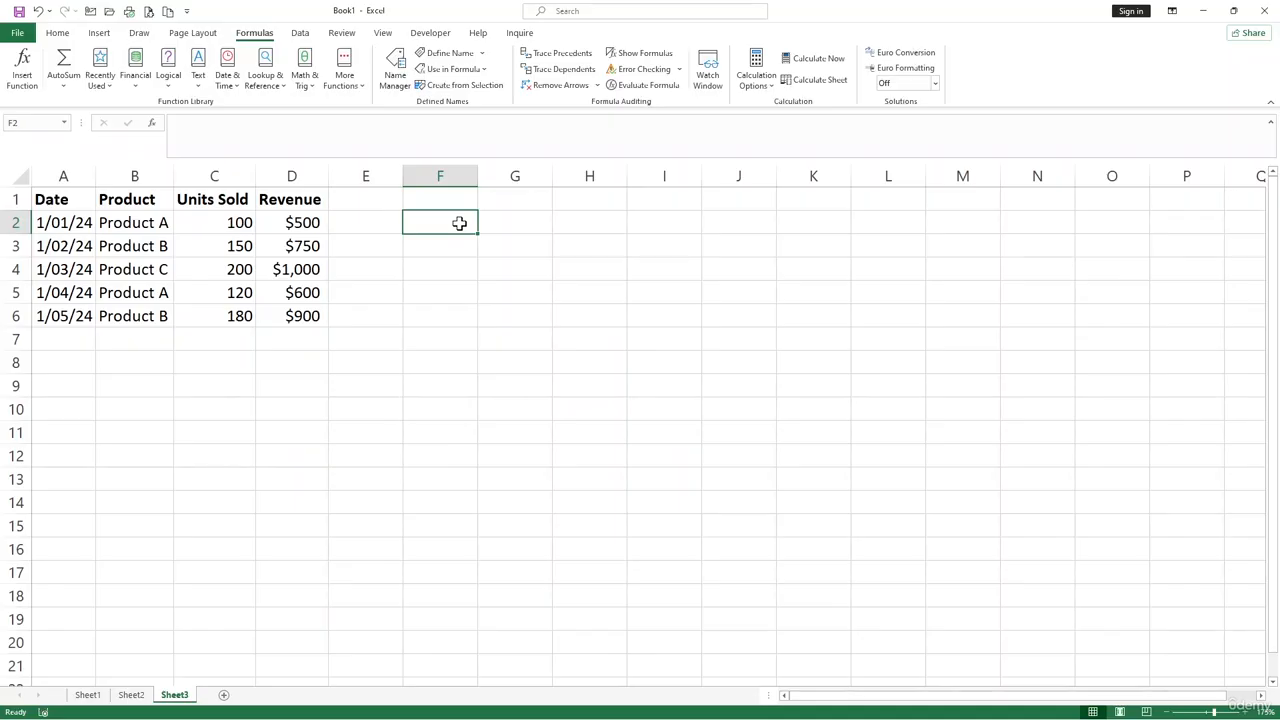
{"action": "type", "text": "="}
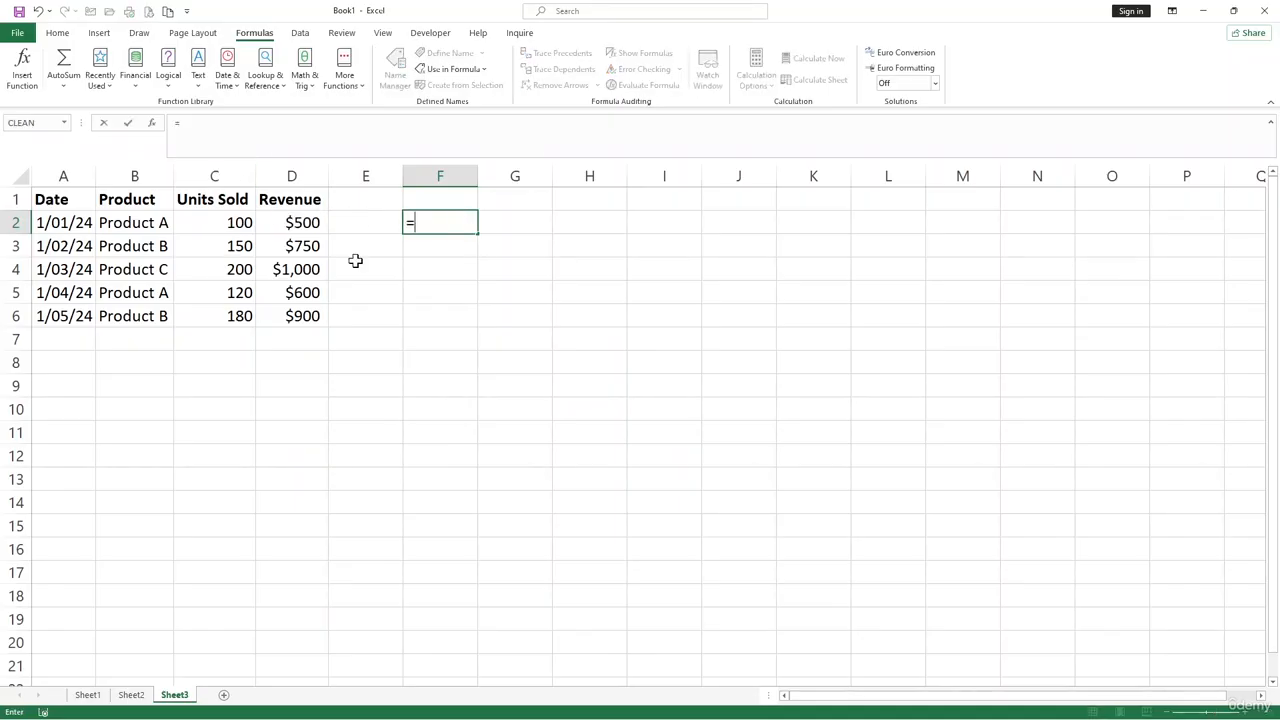
{"action": "type", "text": "SUM("}
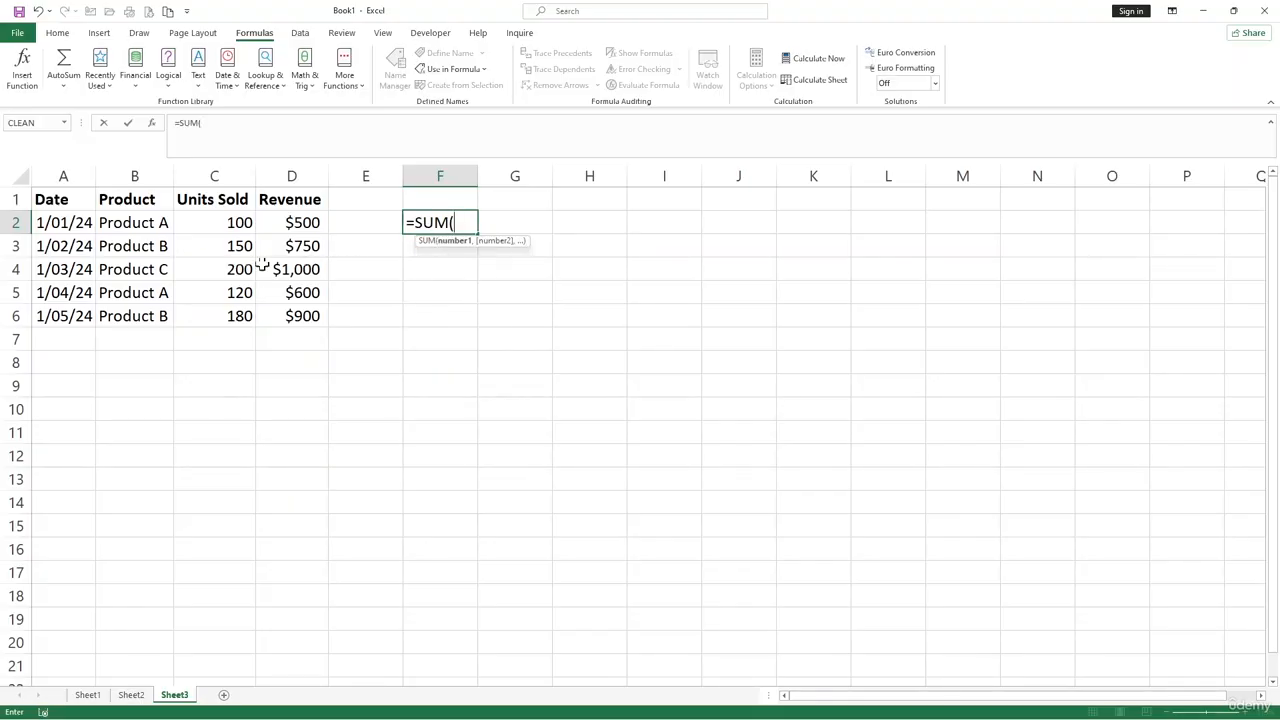
{"action": "left_click_drag", "start_coordinate": [230, 230], "coordinate": [229, 308]}
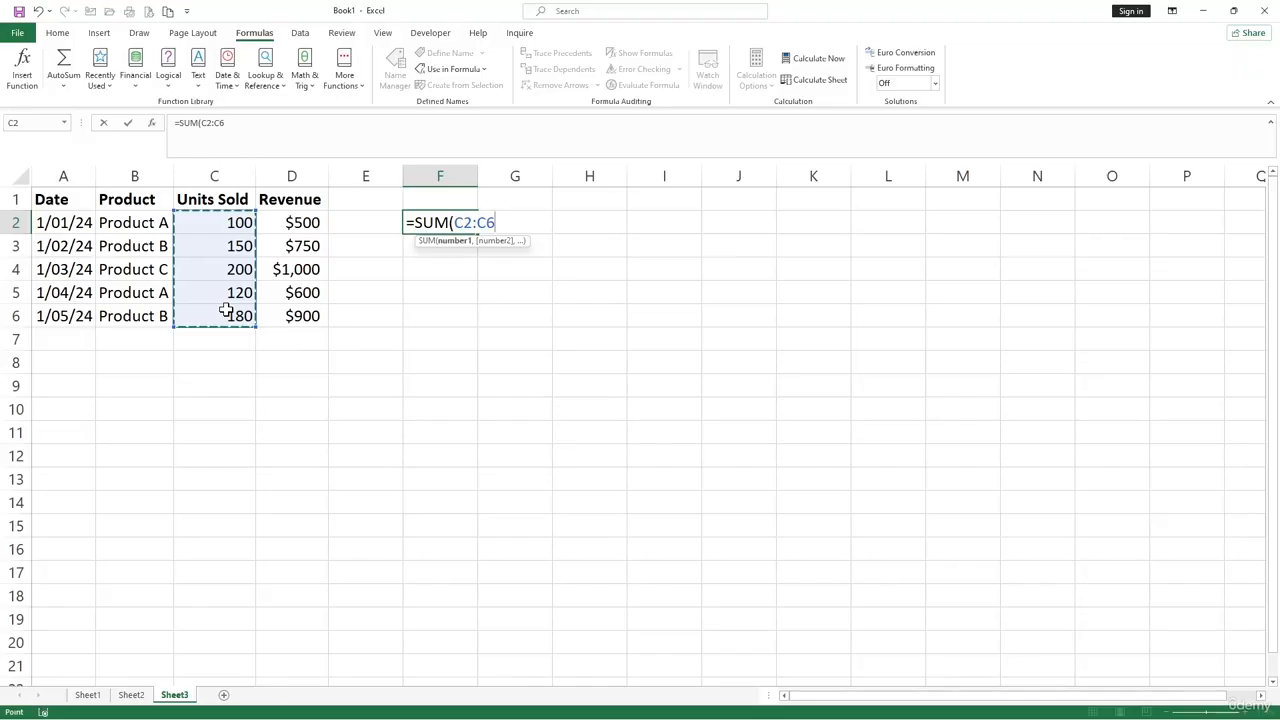
{"action": "key", "text": "BackSpace"}
{"action": "key", "text": "BackSpace"}
{"action": "key", "text": "BackSpace"}
{"action": "key", "text": "BackSpace"}
{"action": "key", "text": "BackSpace"}
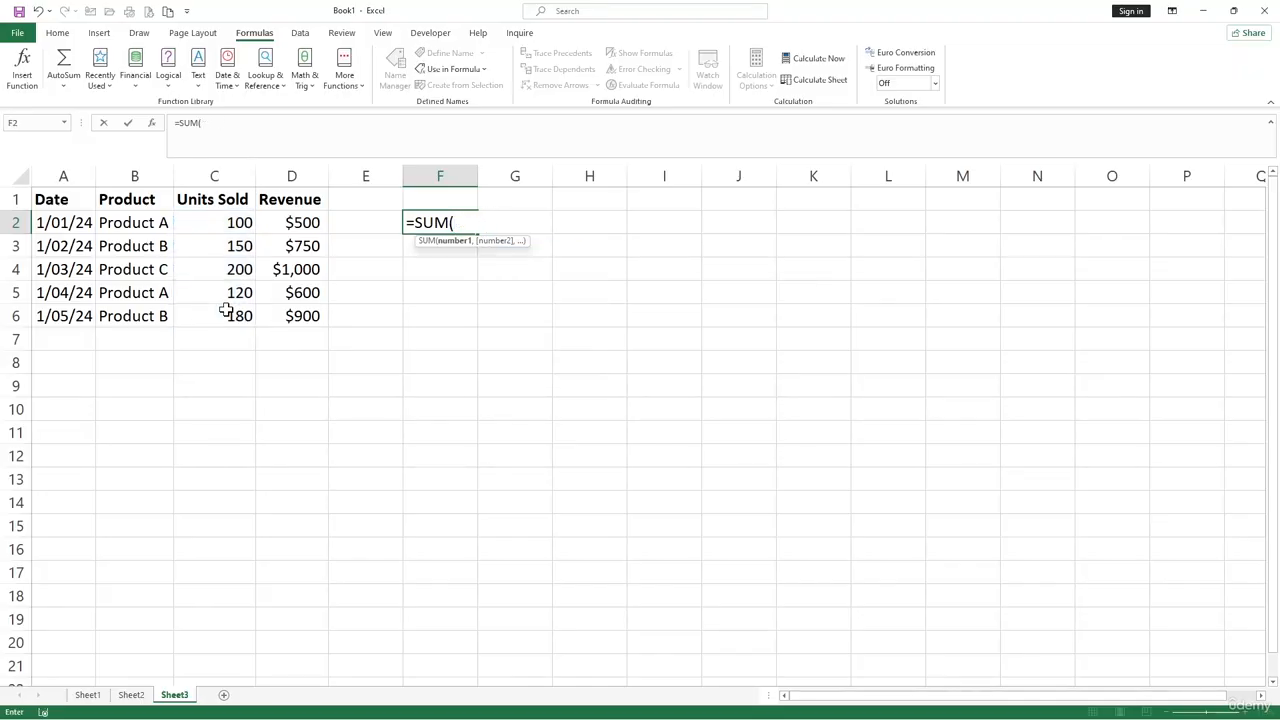
- Complete the SUM formula in F2 with the named range data_Sold as its argument and check the entered formula
{"action": "type", "text": "dat"}
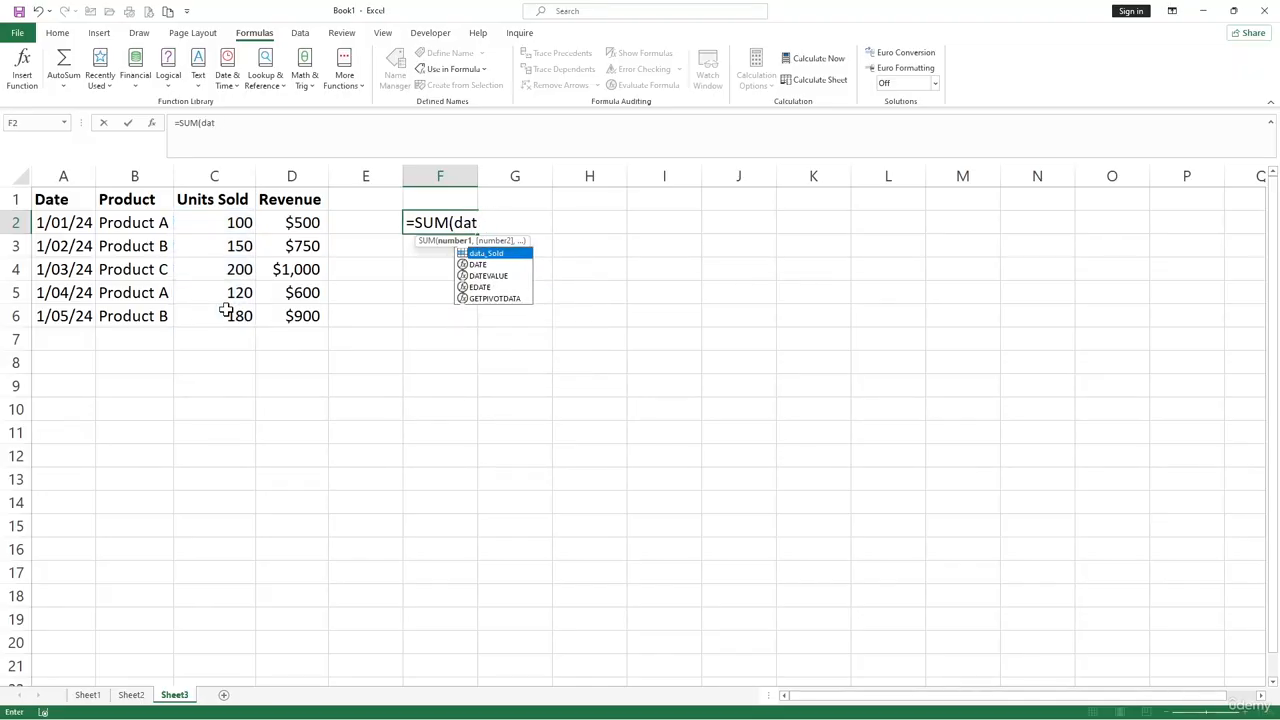
{"action": "key", "text": "Tab"}
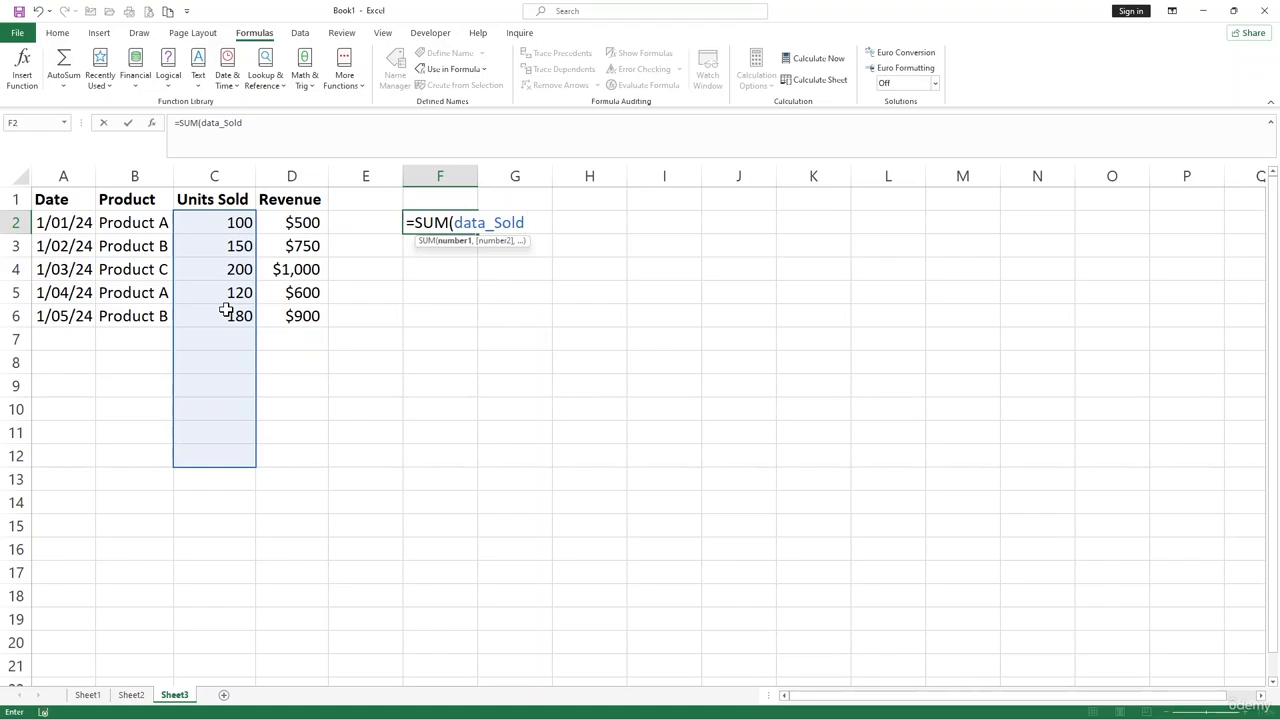
{"action": "type", "text": ")"}
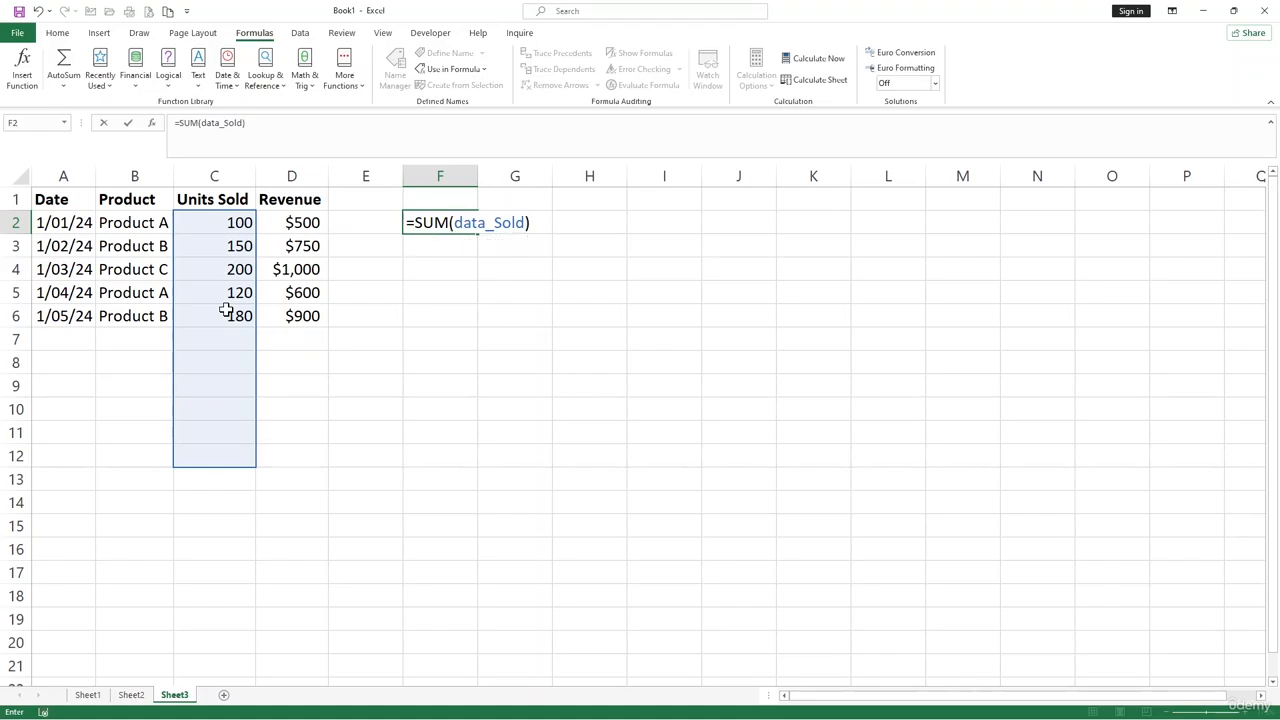
{"action": "key", "text": "Return"}
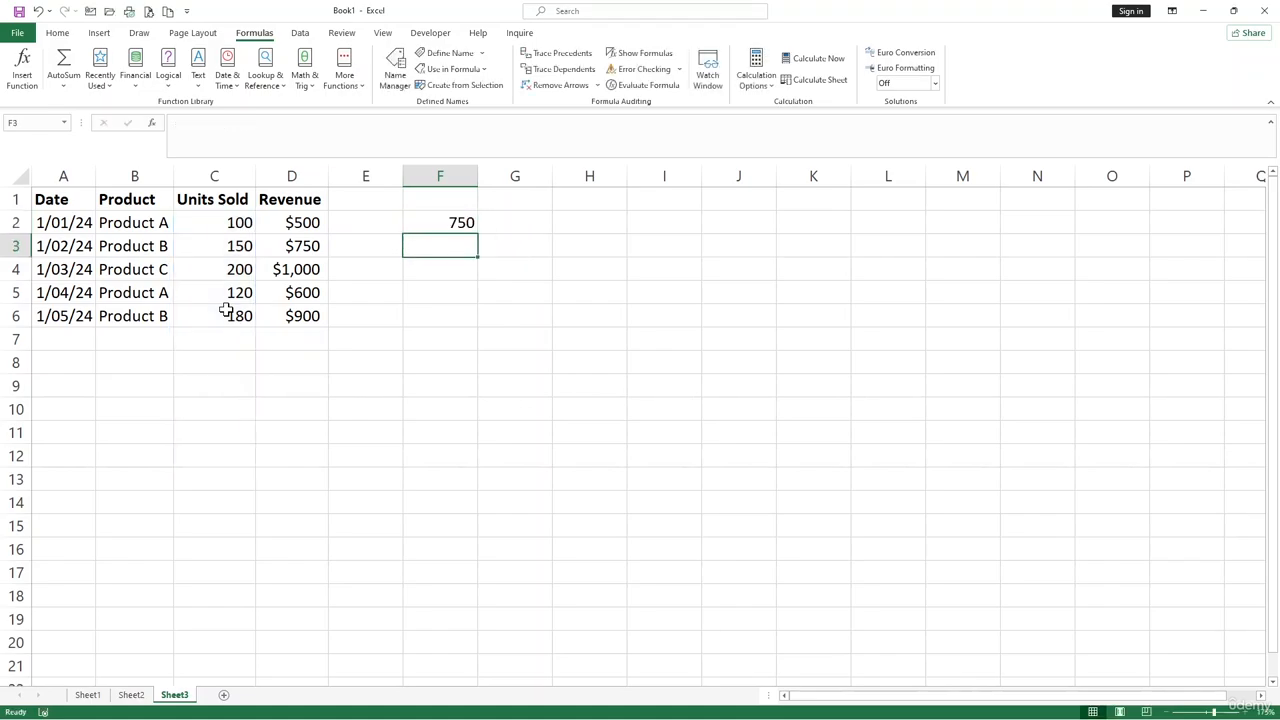
{"action": "left_click", "coordinate": [438, 223]}
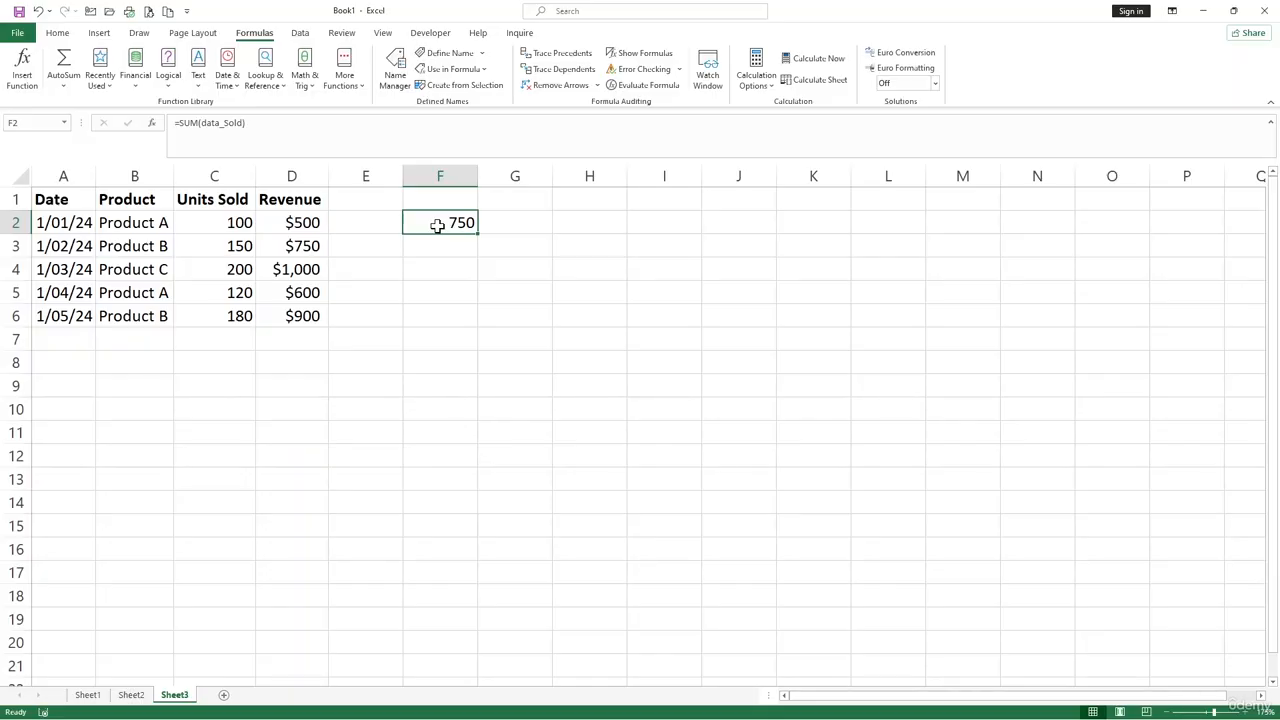
{"action": "left_click", "coordinate": [580, 279]}
{"action": "left_click", "coordinate": [548, 290]}
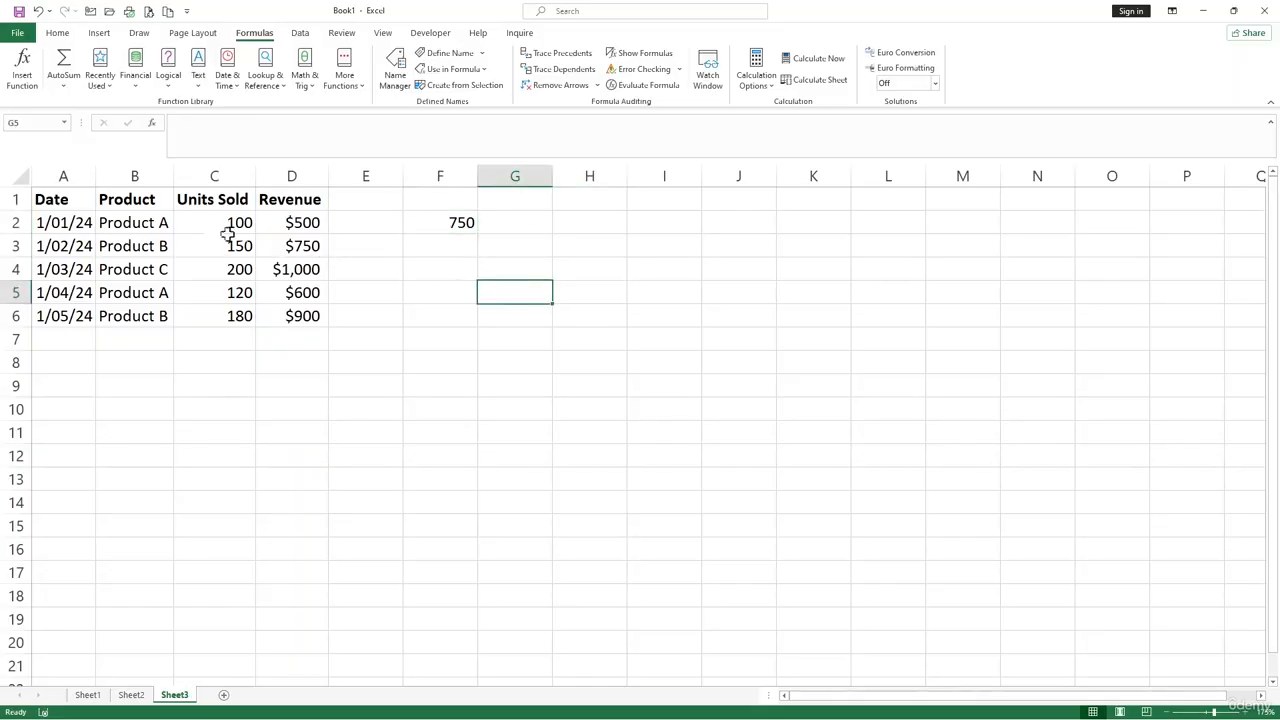
{"action": "left_click_drag", "start_coordinate": [129, 200], "coordinate": [327, 316]}
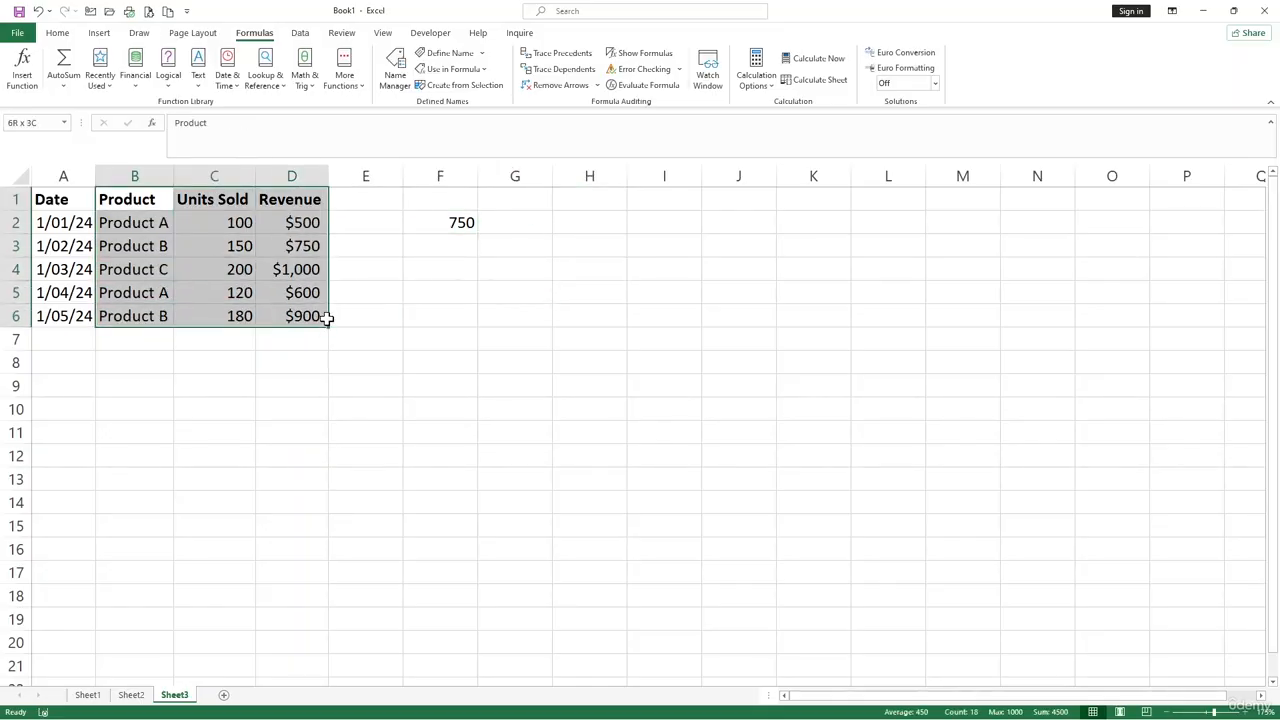
{"action": "left_click", "coordinate": [431, 354]}
- Define the workbook name data_table for the Product, Units Sold and Revenue range B1:D6
{"action": "left_click_drag", "start_coordinate": [140, 200], "coordinate": [289, 309]}
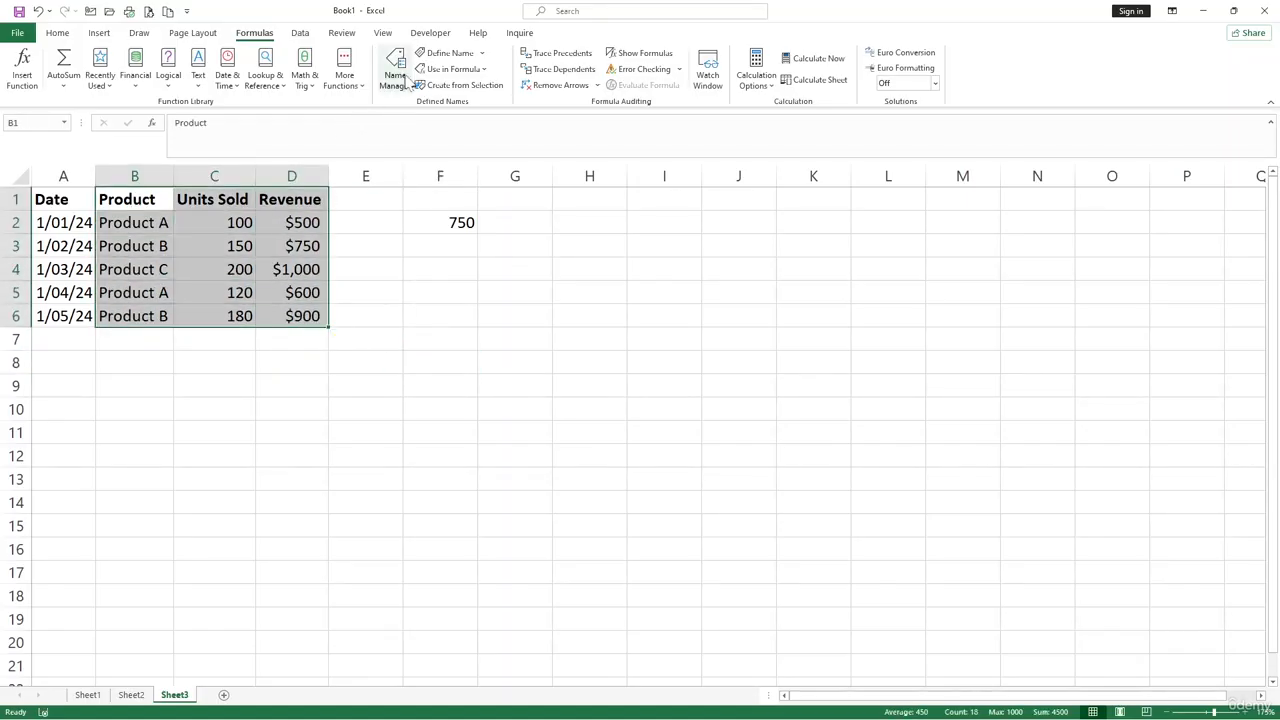
{"action": "left_click", "coordinate": [450, 53]}
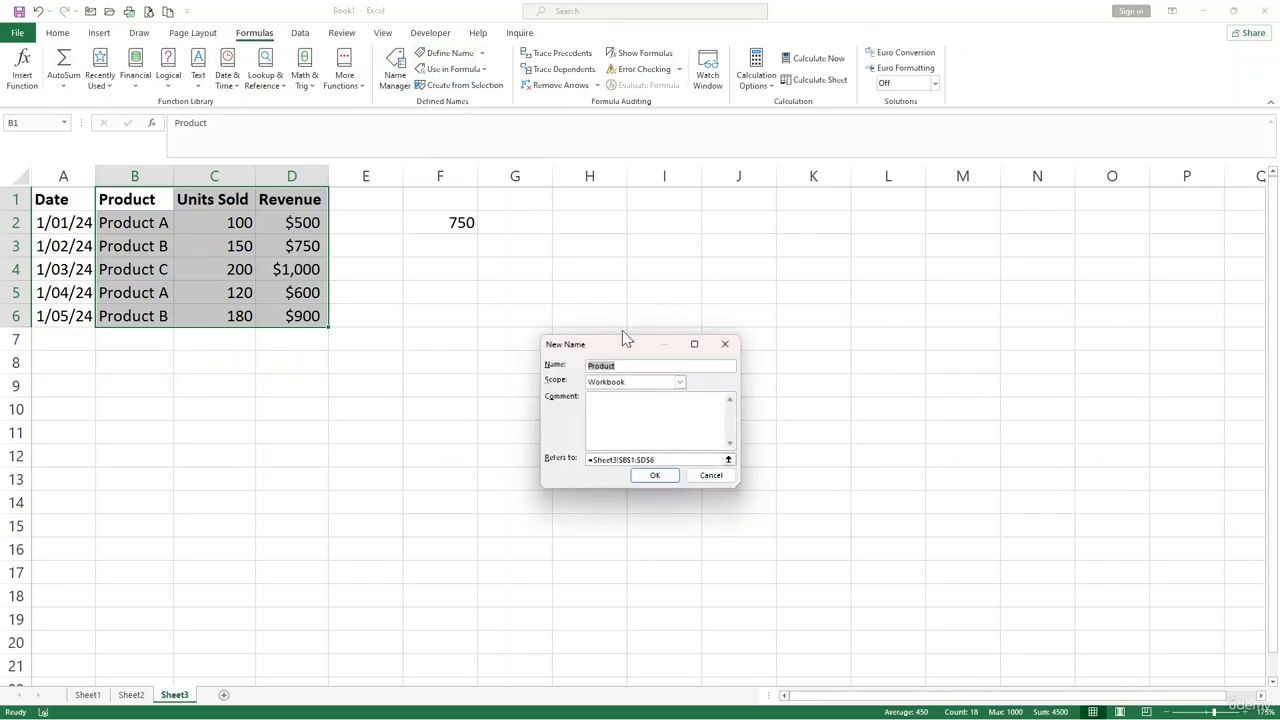
{"action": "type", "text": "ta_table"}
{"action": "left_click", "coordinate": [654, 475]}
{"action": "left_click", "coordinate": [660, 228]}
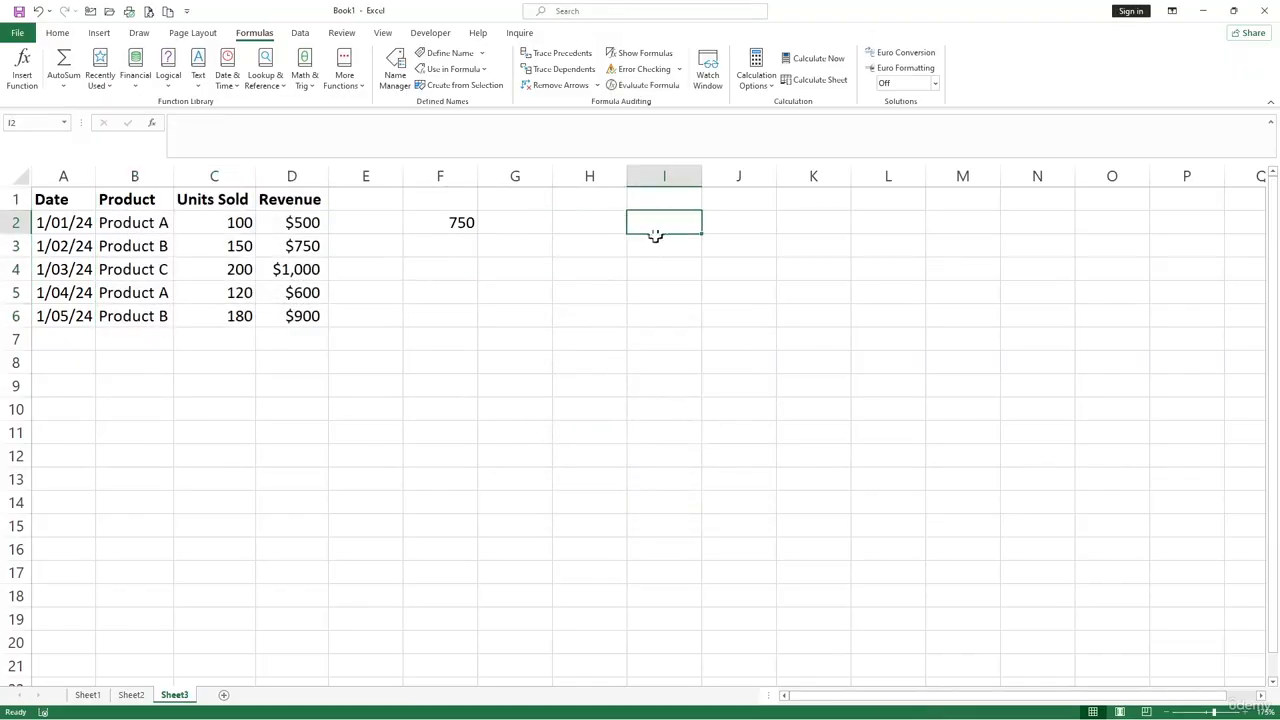
- Begin a VLOOKUP formula in cell H2 with "Product C" as the lookup value
{"action": "left_click", "coordinate": [602, 225]}
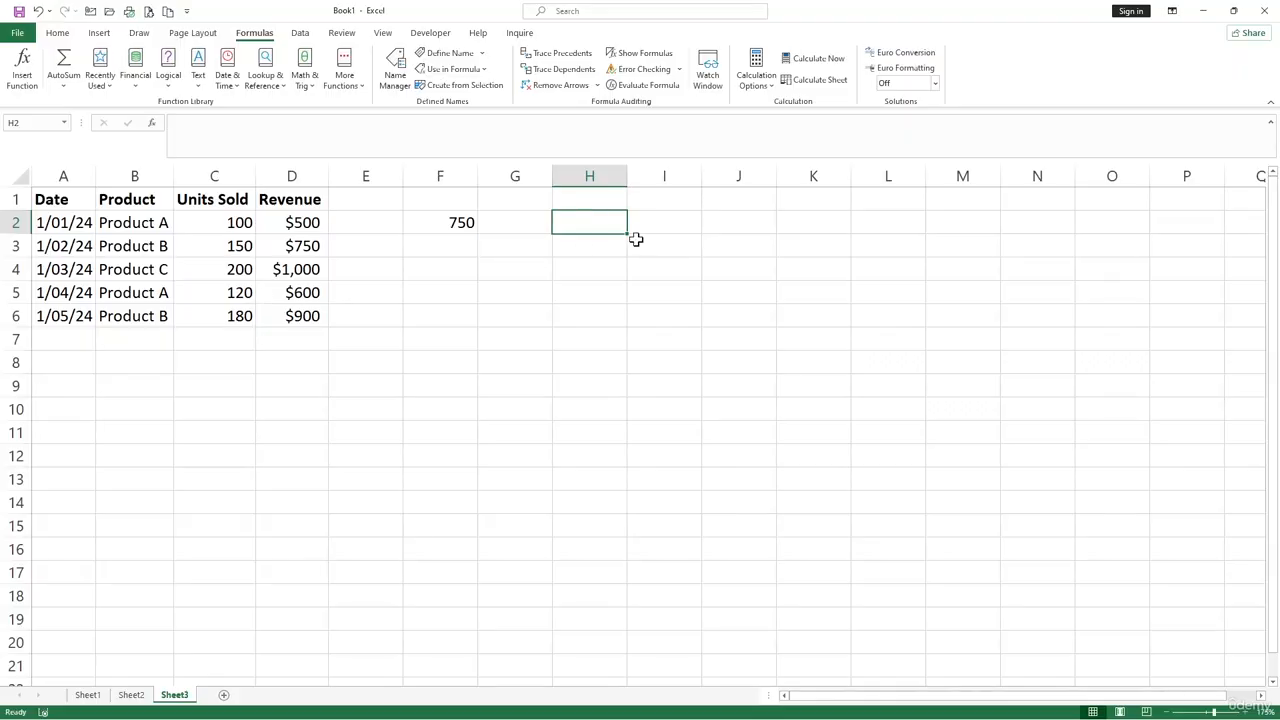
{"action": "type", "text": "=vlo"}
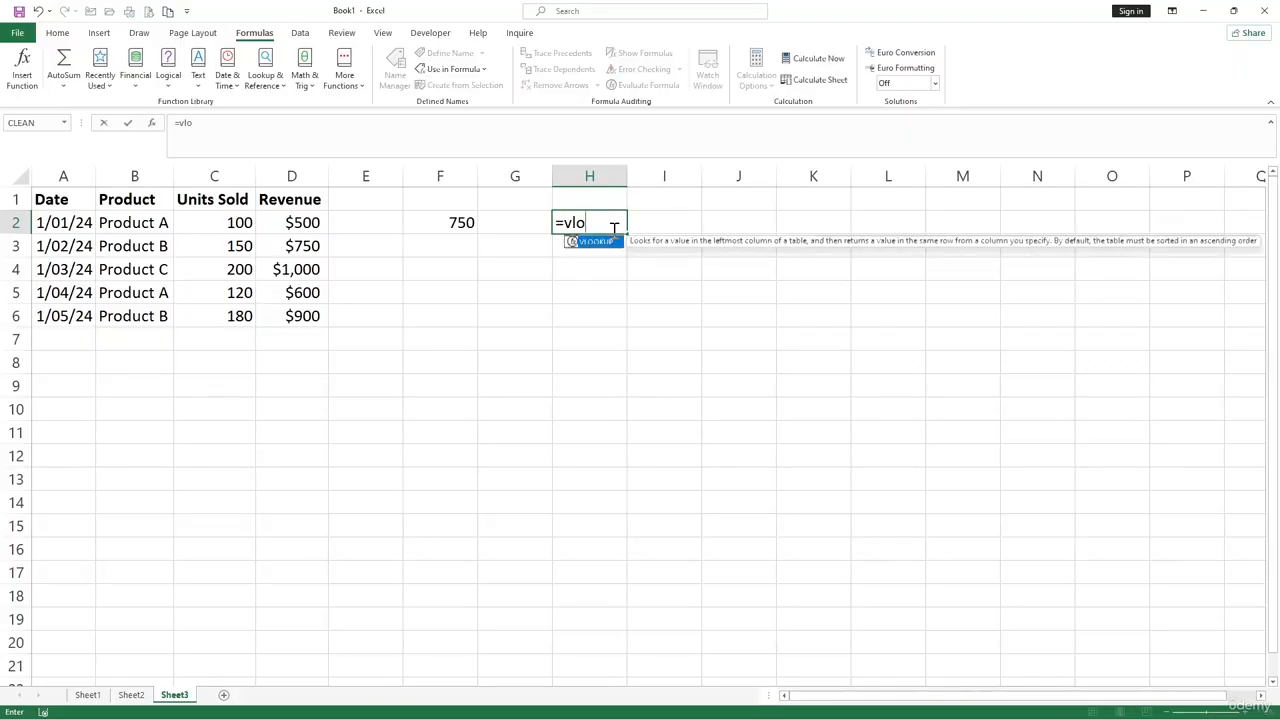
{"action": "key", "text": "Tab"}
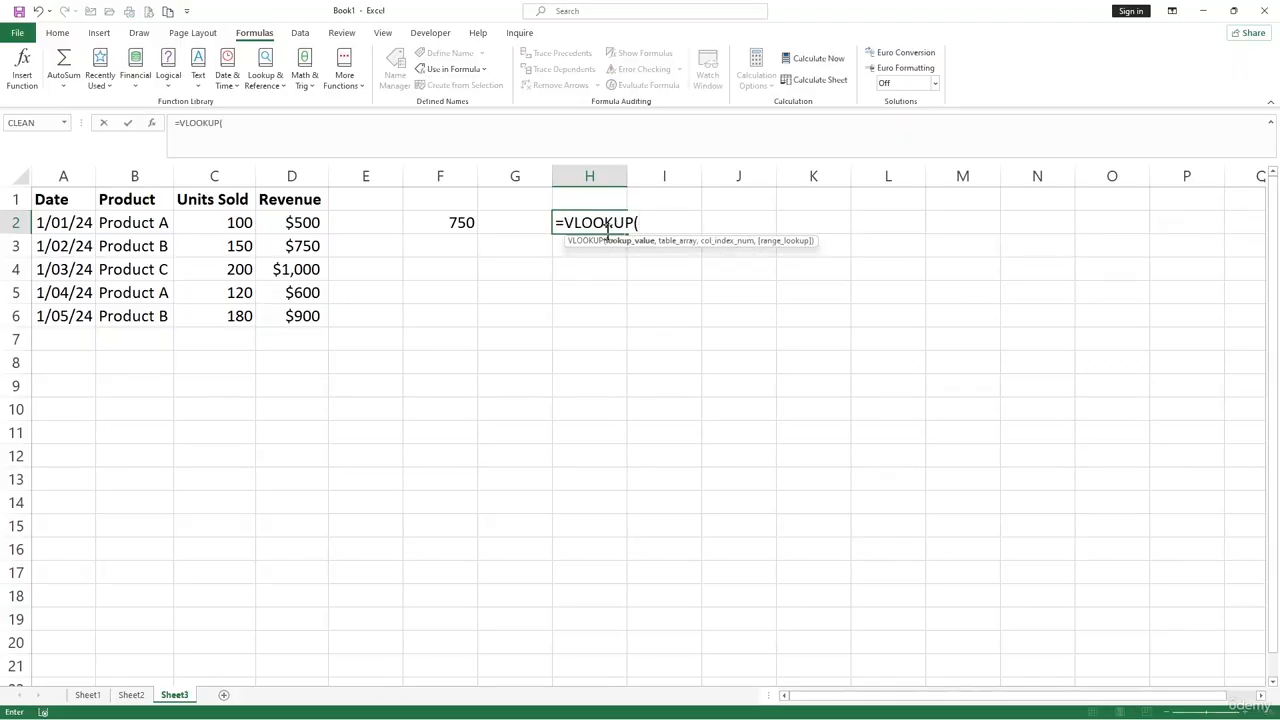
{"action": "type", "text": "\"Product C\","}
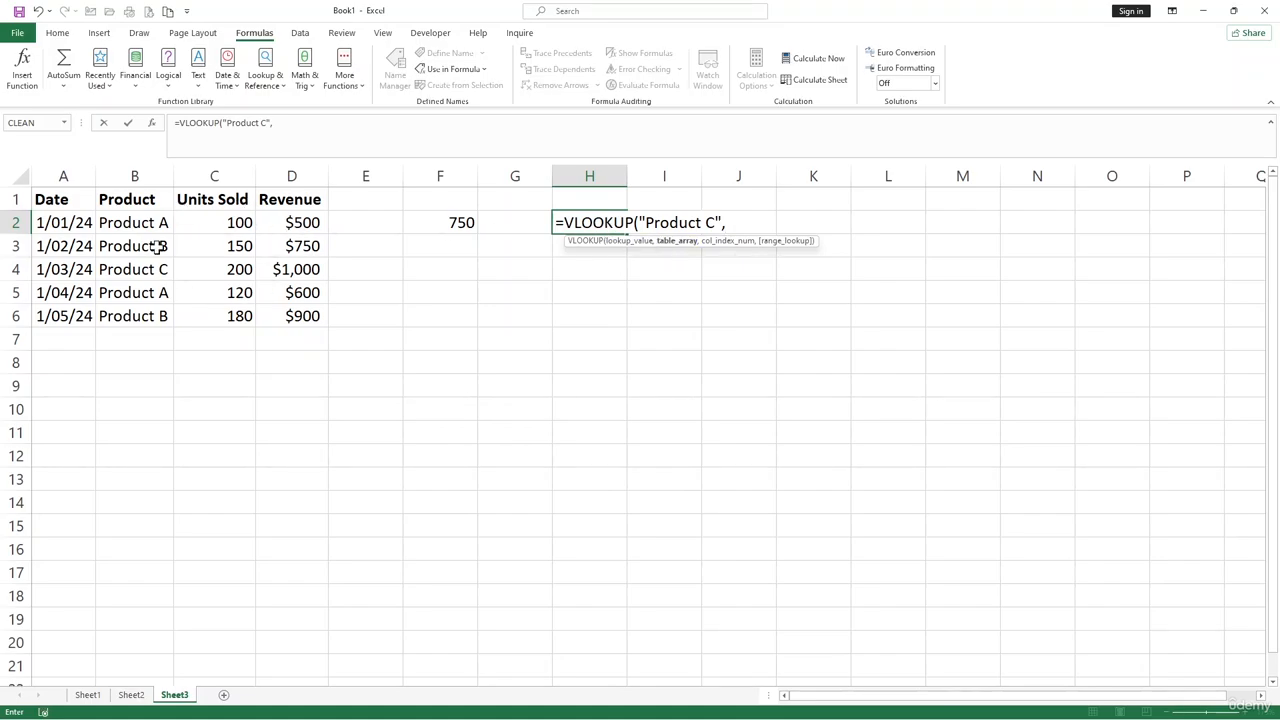
- Give the VLOOKUP the named range data_table as its table array and 3 as its column index
{"action": "type", "text": "dat"}
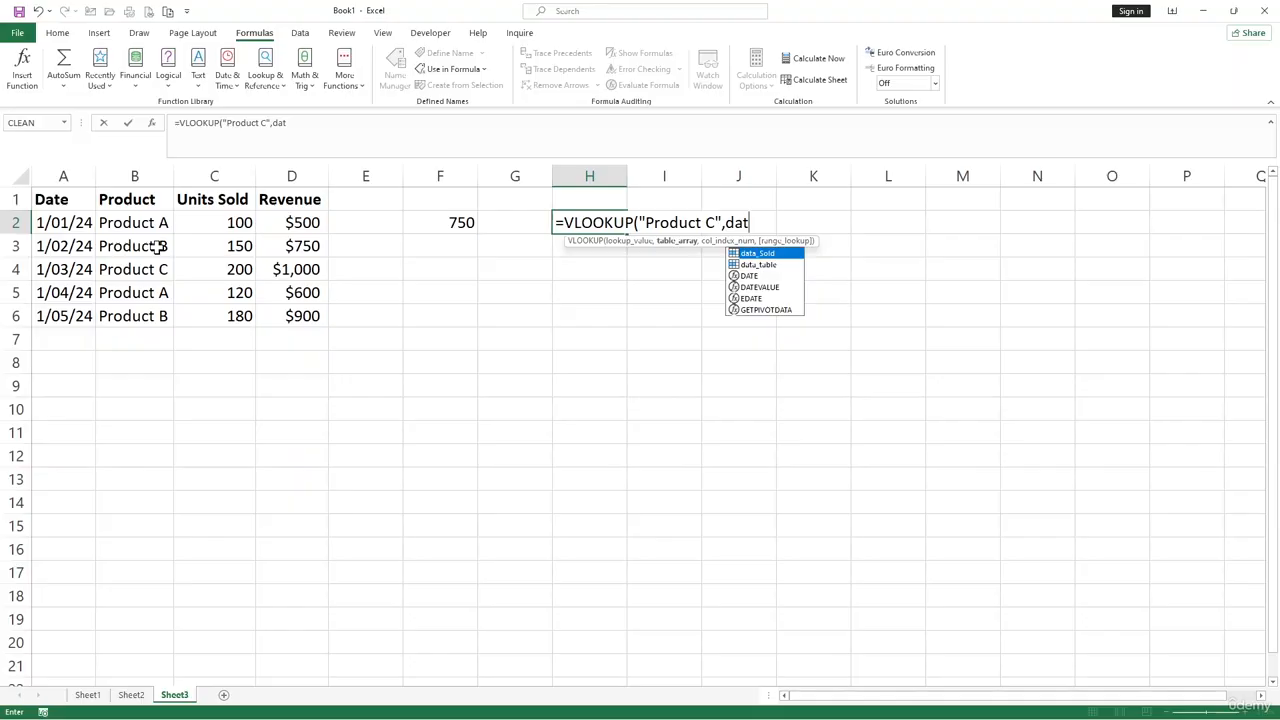
{"action": "key", "text": "Down"}
{"action": "key", "text": "Tab"}
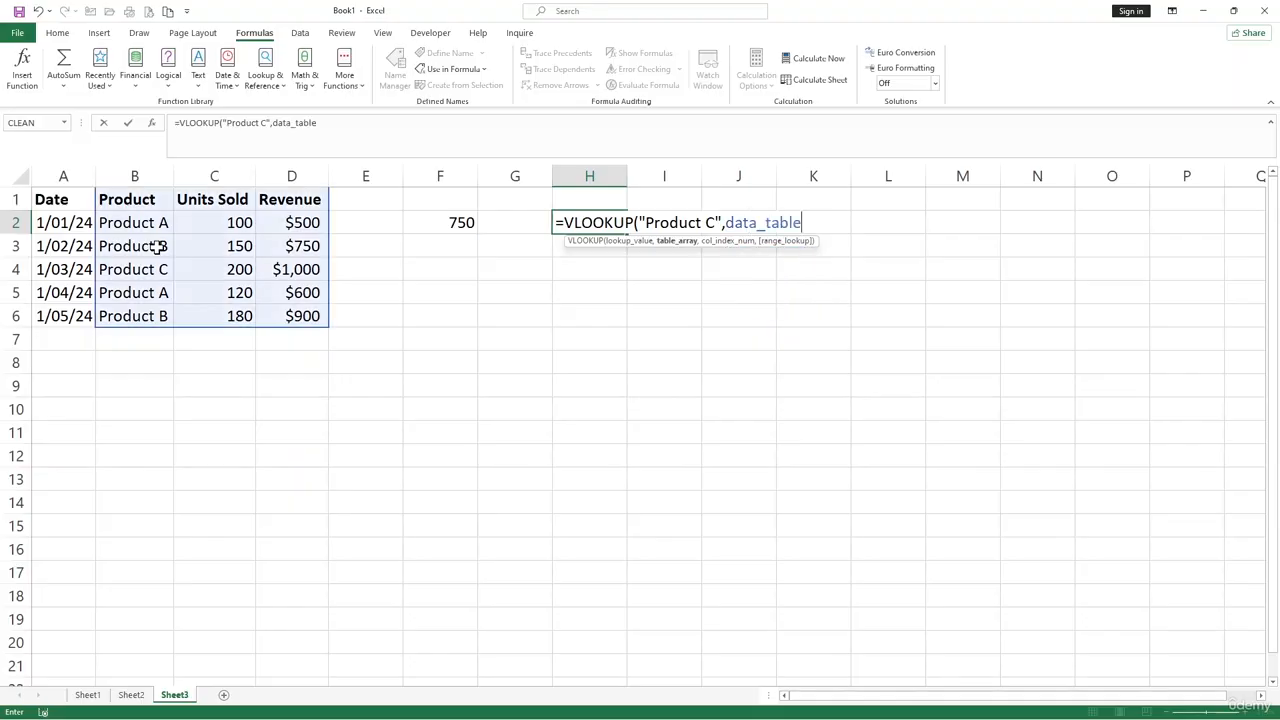
{"action": "type", "text": ","}
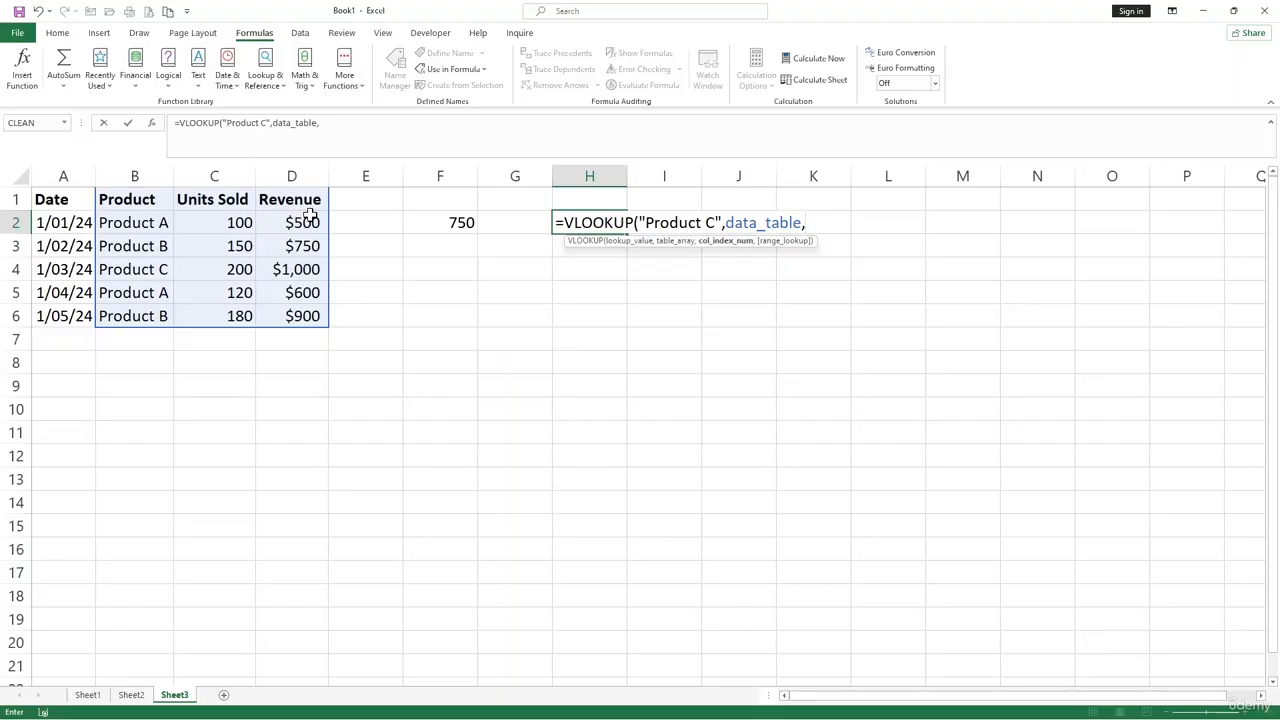
{"action": "type", "text": "3,"}
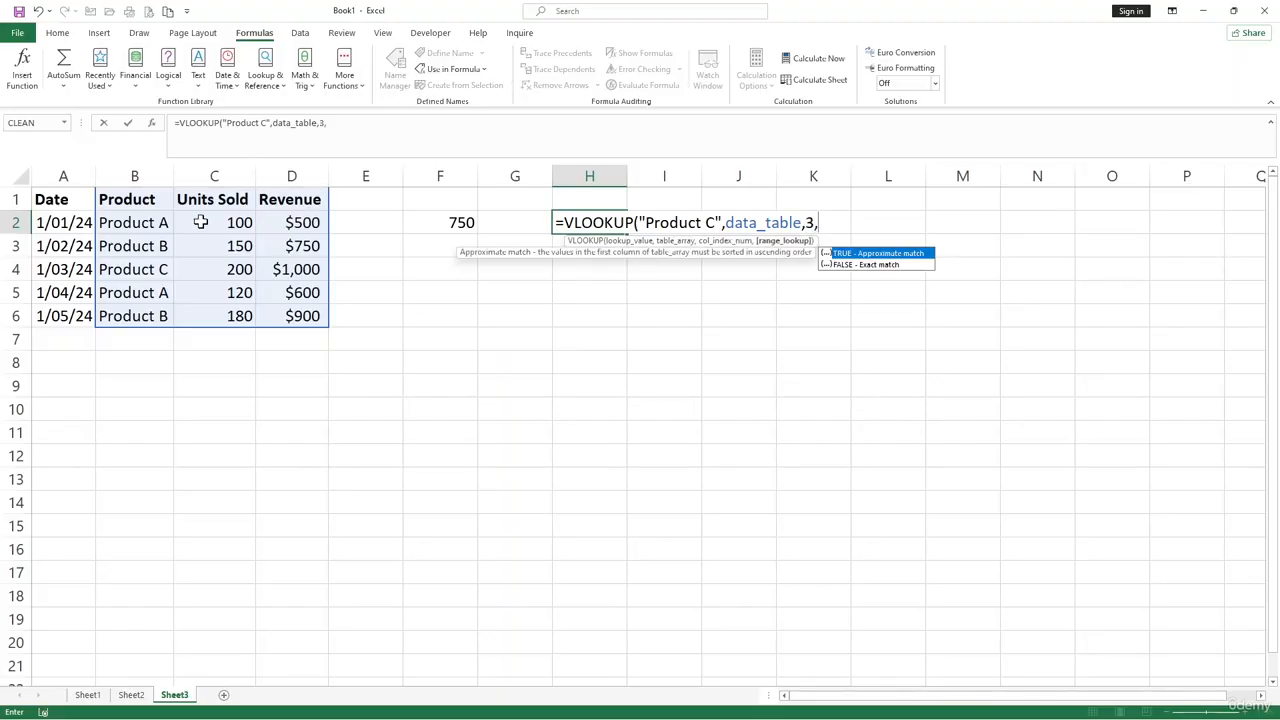
{"action": "type", "text": ",fal"}
{"action": "key", "text": "BackSpace"}
{"action": "key", "text": "BackSpace"}
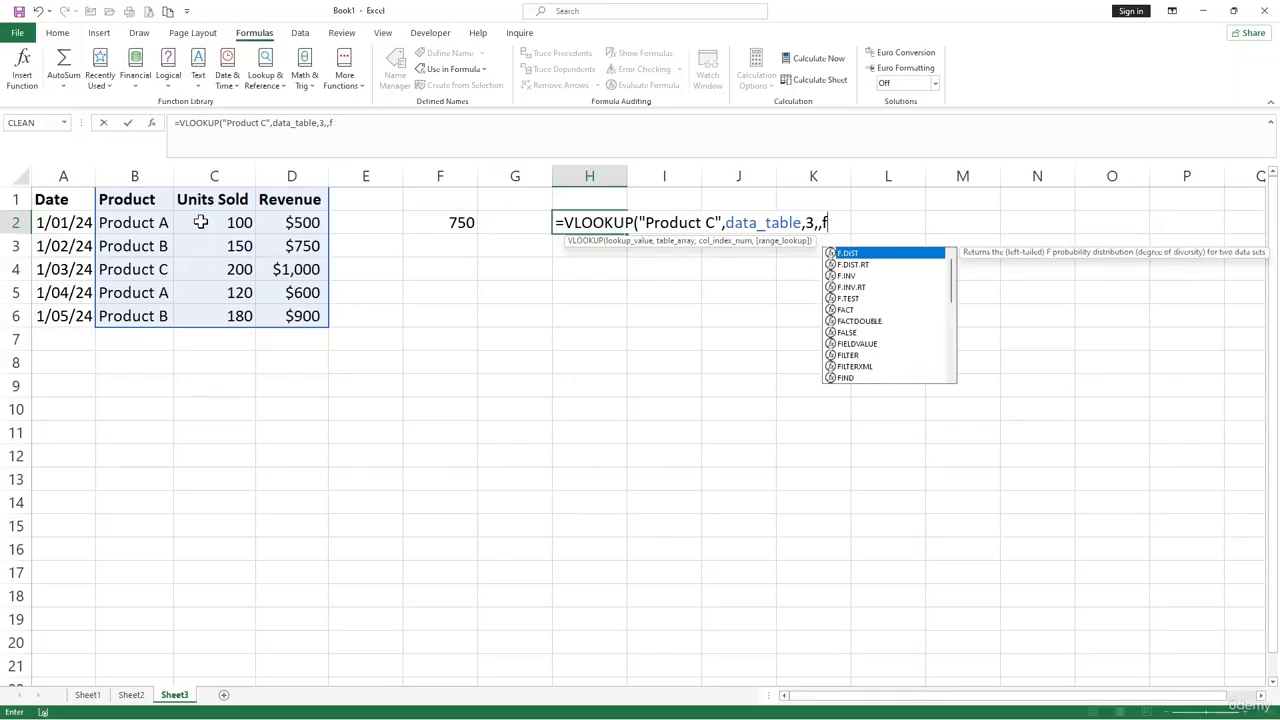
{"action": "key", "text": "BackSpace"}
{"action": "key", "text": "BackSpace"}
- Set the VLOOKUP's range lookup to FALSE for an exact match, complete the formula and check it in H2
{"action": "type", "text": "fase"}
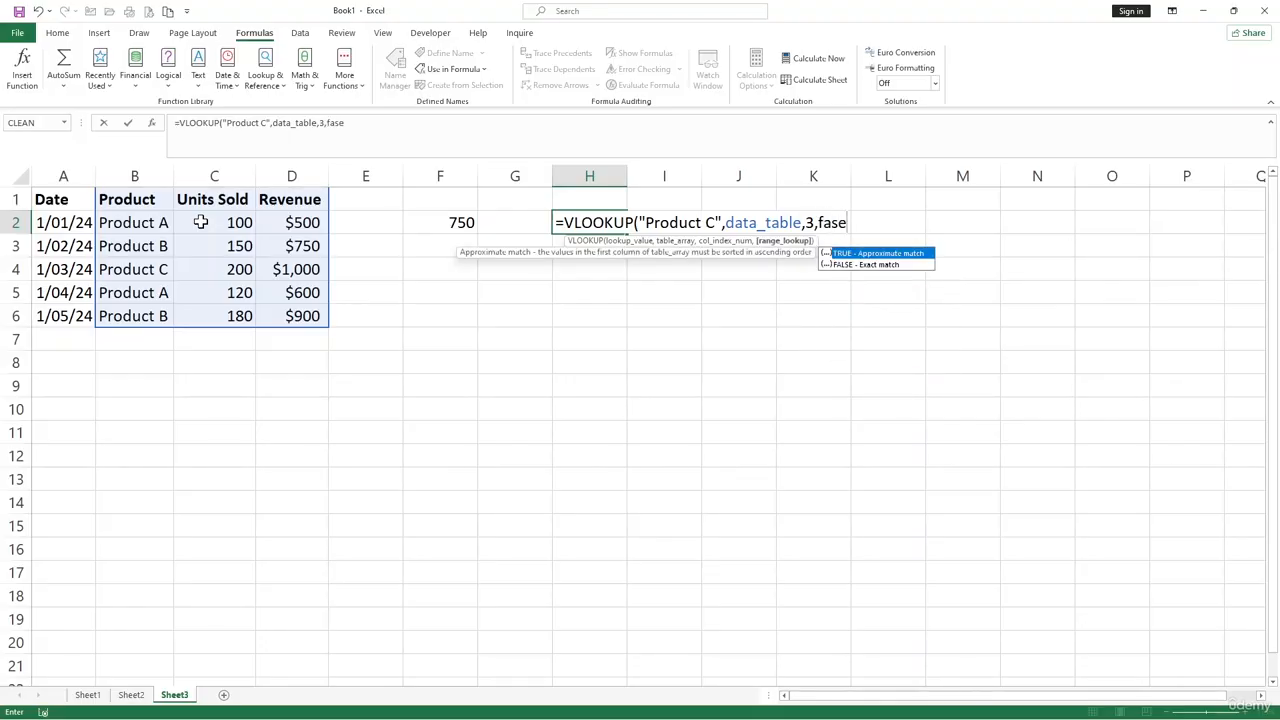
{"action": "key", "text": "BackSpace"}
{"action": "key", "text": "BackSpace"}
{"action": "type", "text": "lse)"}
{"action": "key", "text": "Return"}
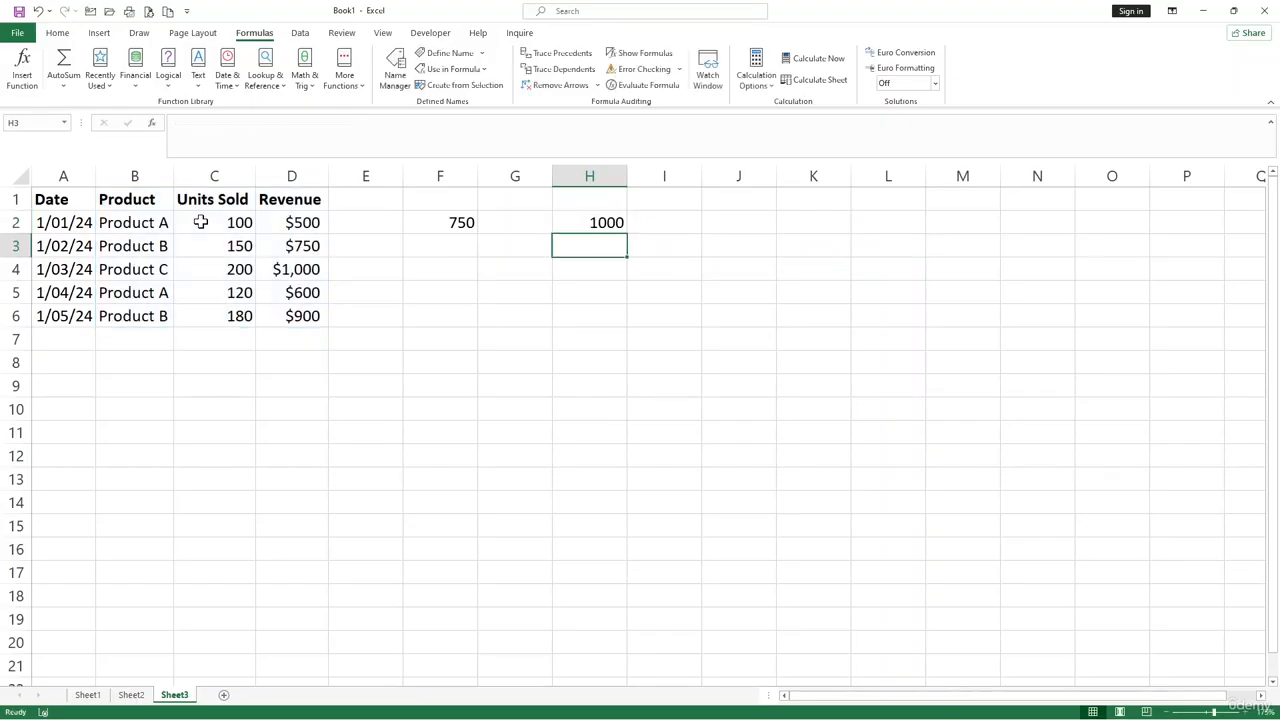
{"action": "left_click", "coordinate": [586, 221]}
{"action": "left_click", "coordinate": [192, 266]}
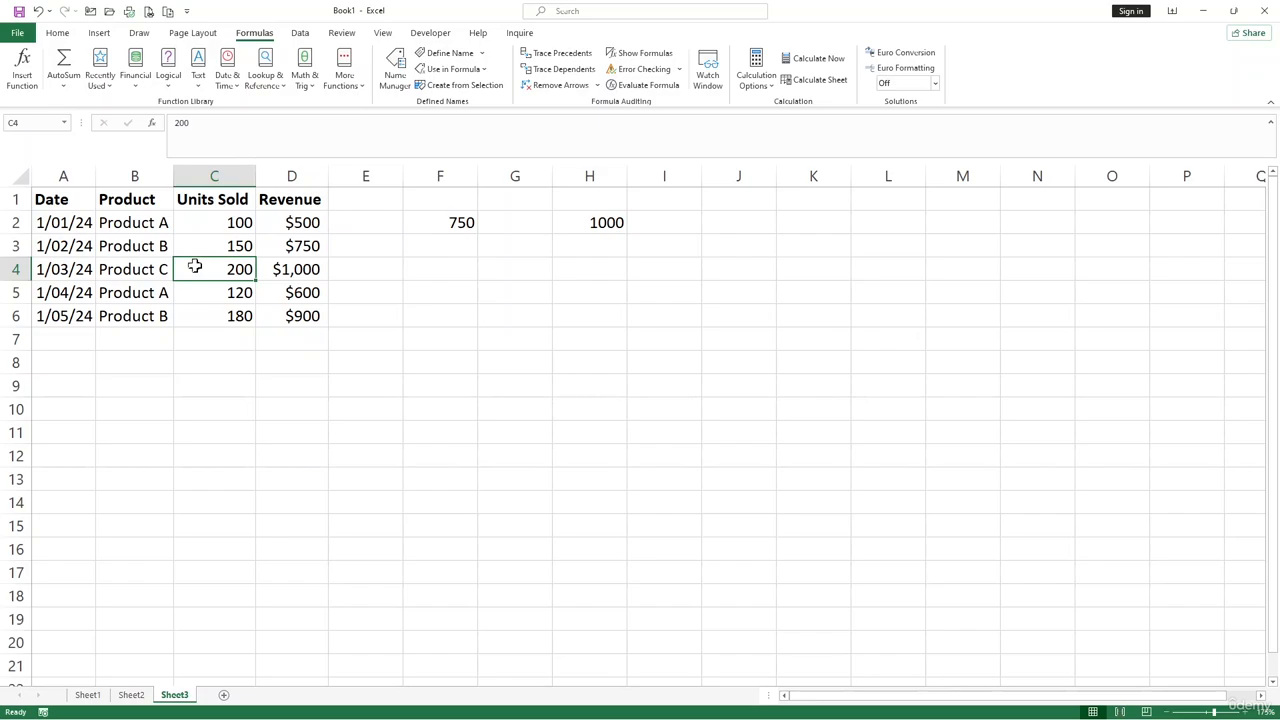
- Inspect the VLOOKUP formula in H2 and the data_table range it refers to
{"action": "left_click", "coordinate": [597, 224]}
{"action": "left_click", "coordinate": [301, 121]}
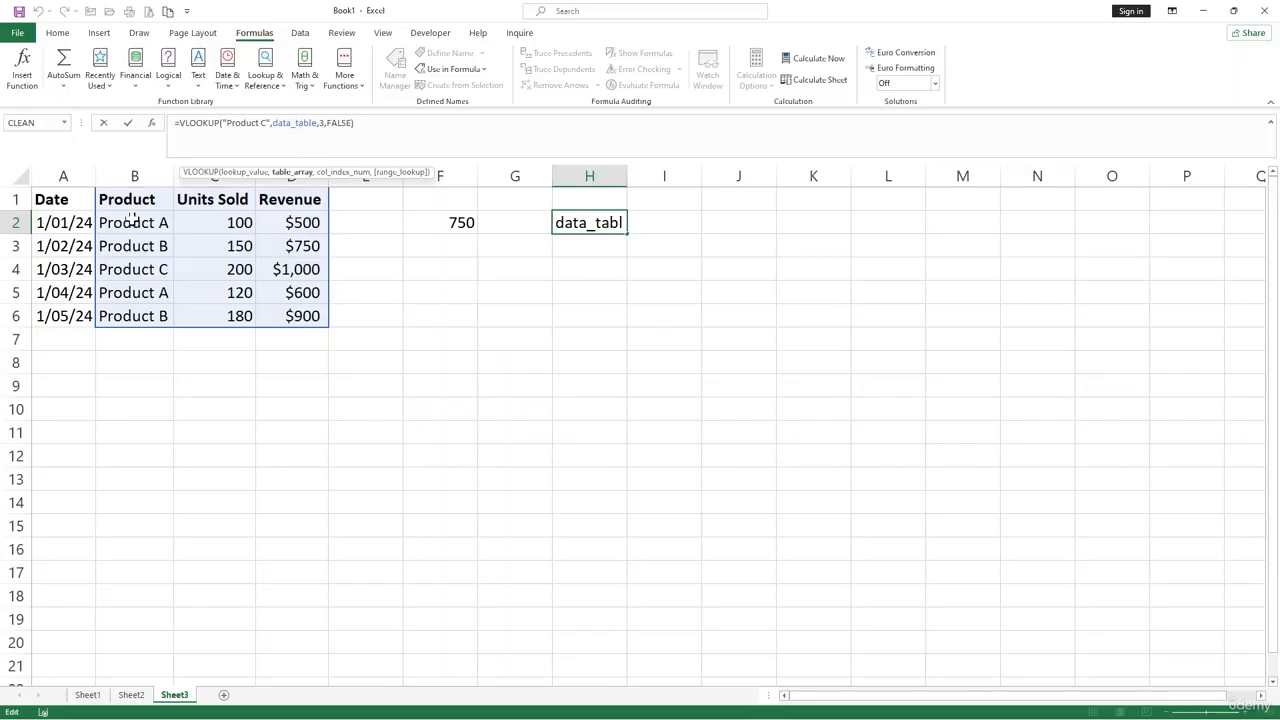
{"action": "left_click", "coordinate": [75, 205]}
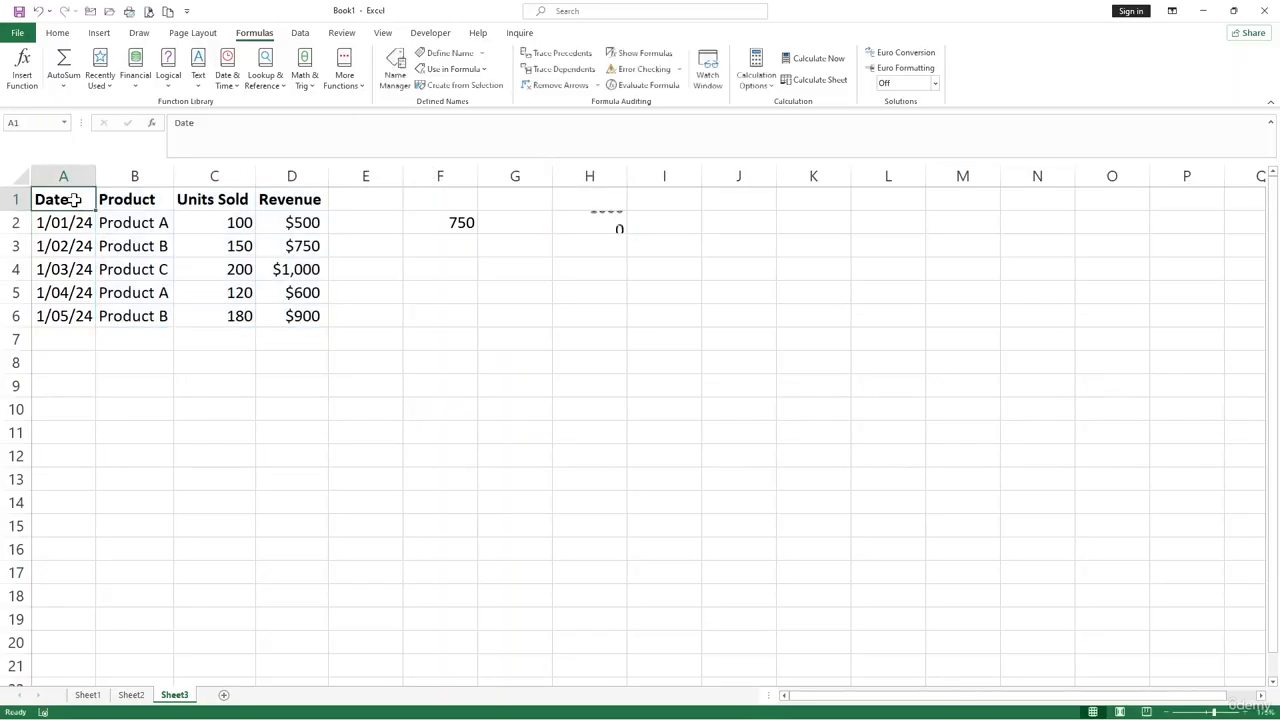
{"action": "left_click", "coordinate": [550, 364]}
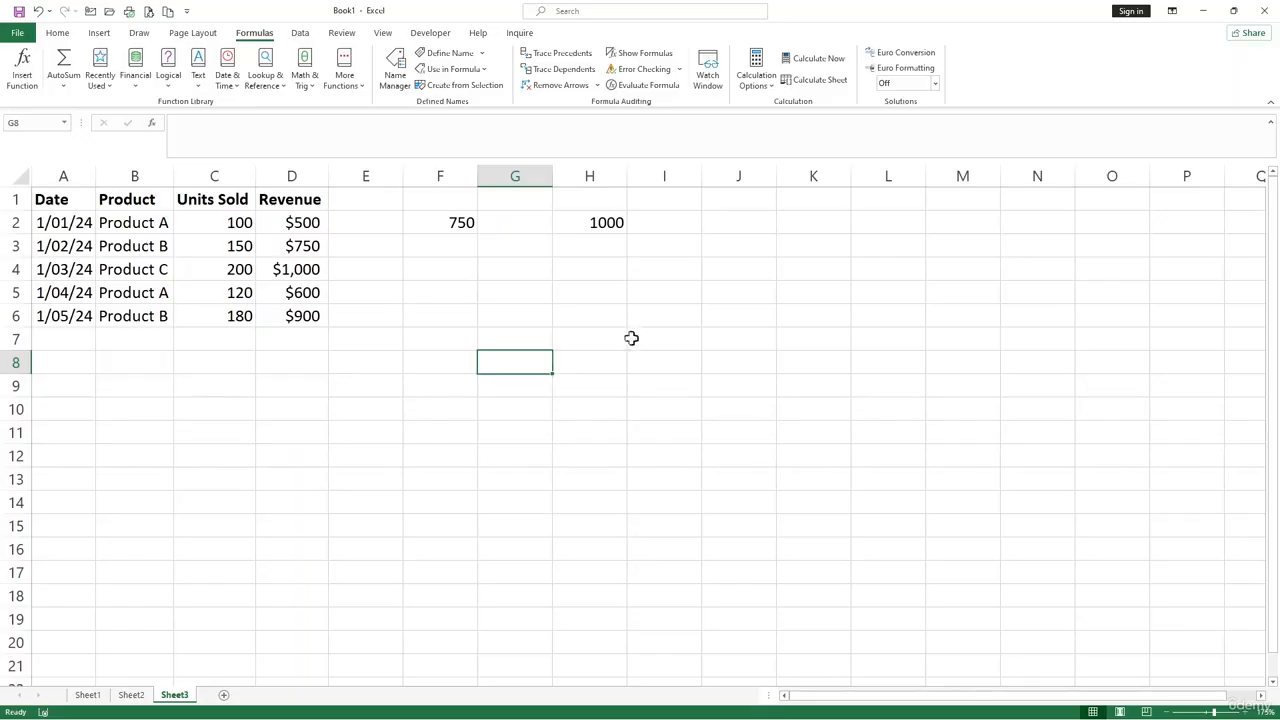
{"action": "left_click", "coordinate": [637, 292]}
{"action": "left_click", "coordinate": [664, 276]}
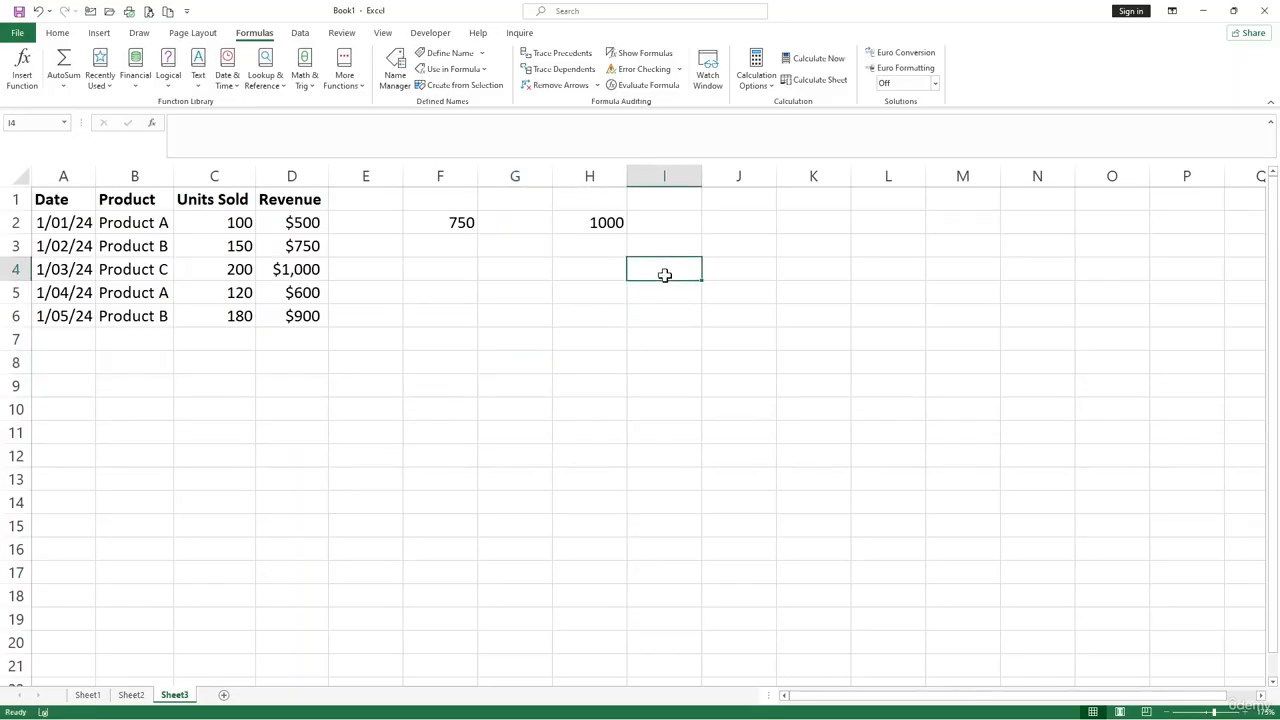
- Define the workbook name Product for the whole of column B on Sheet3
{"action": "left_click", "coordinate": [138, 175]}
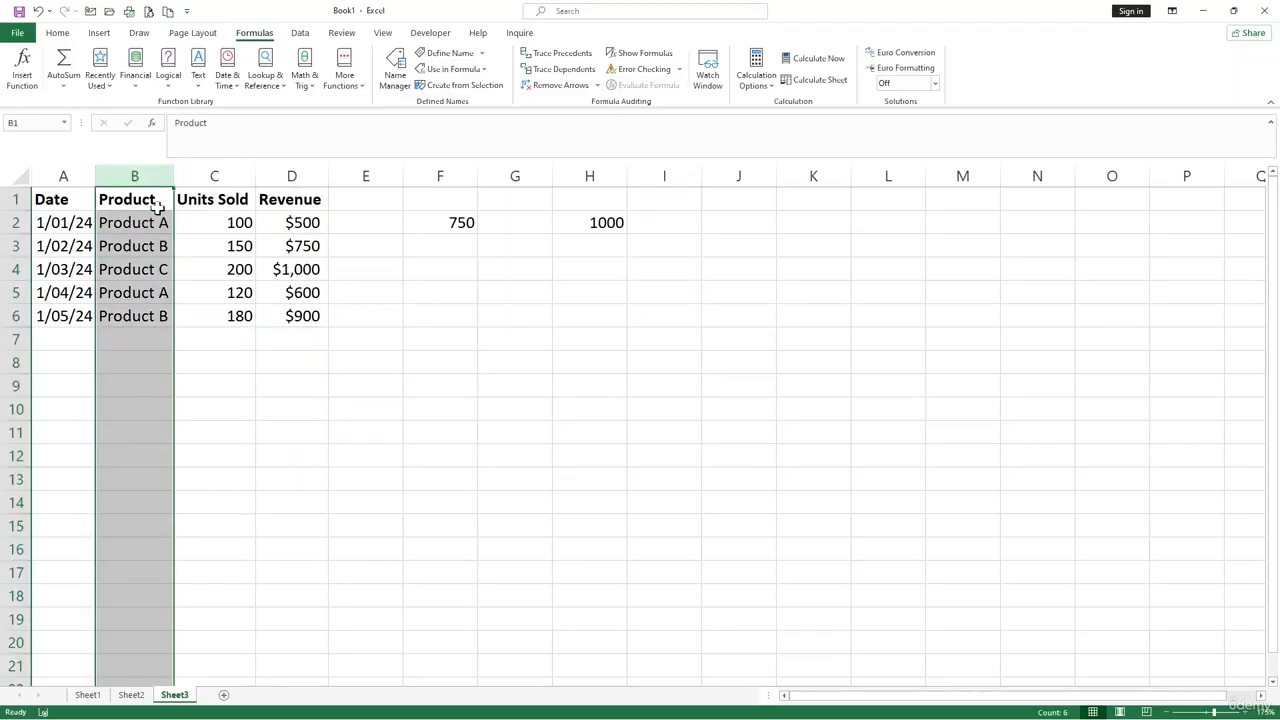
{"action": "left_click", "coordinate": [455, 53]}
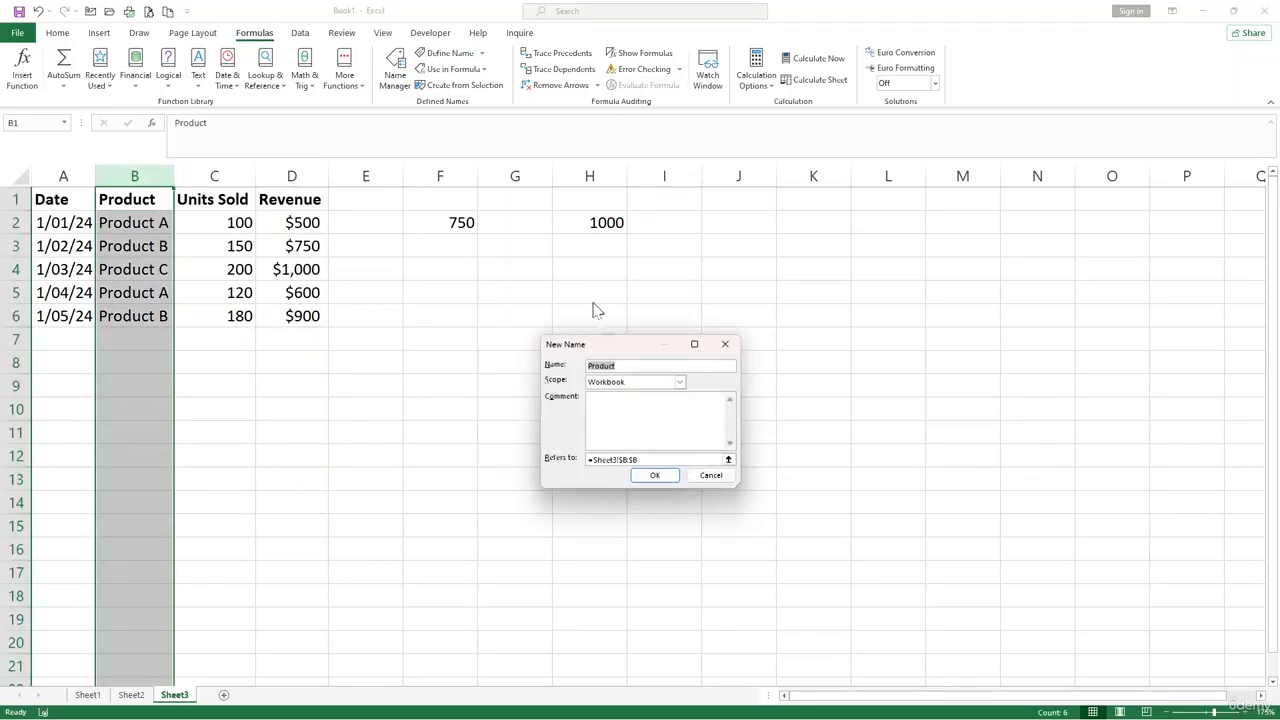
{"action": "left_click", "coordinate": [655, 476]}
{"action": "left_click", "coordinate": [779, 234]}
{"action": "left_click", "coordinate": [745, 222]}
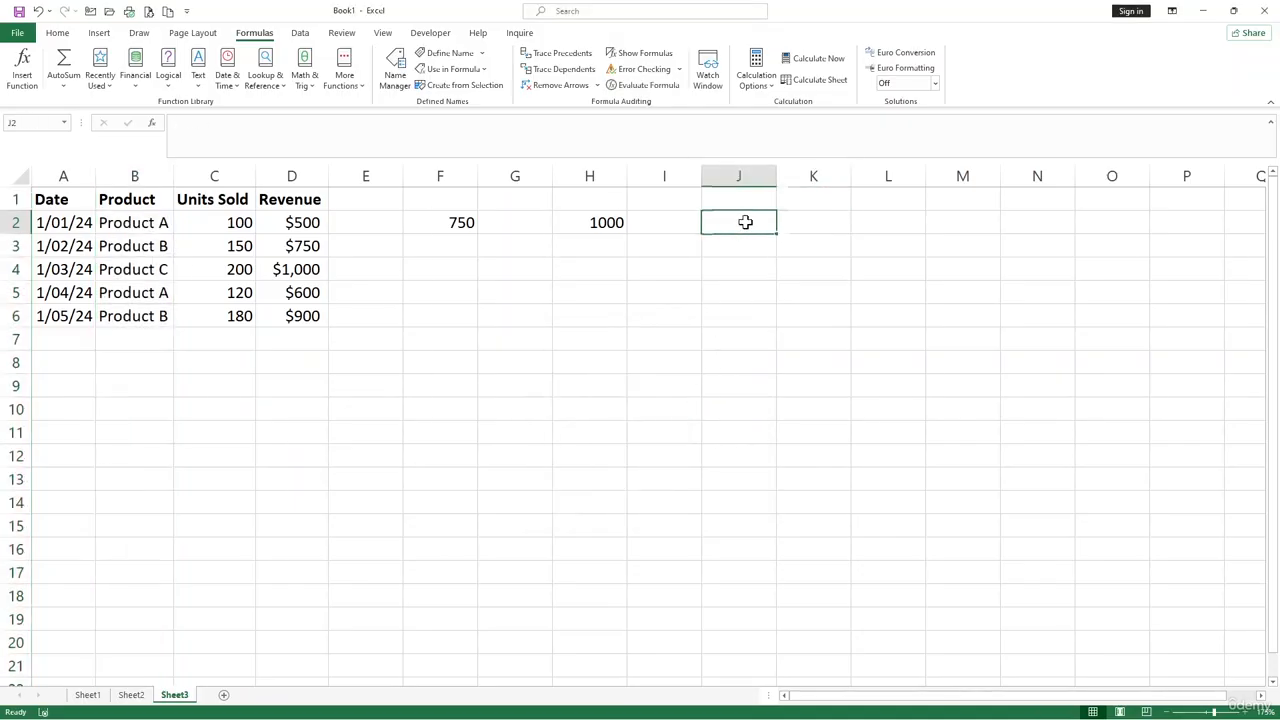
{"action": "left_click", "coordinate": [300, 32]}
{"action": "left_click", "coordinate": [645, 82]}
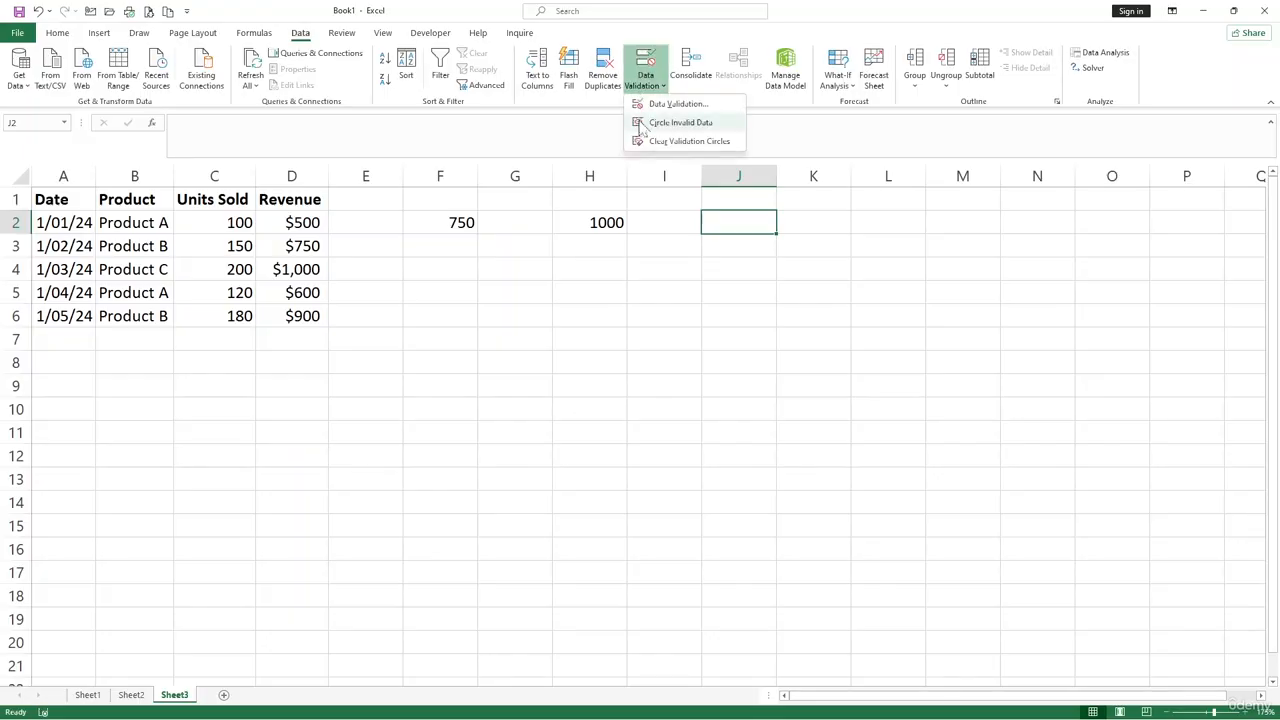
{"action": "left_click", "coordinate": [662, 104]}
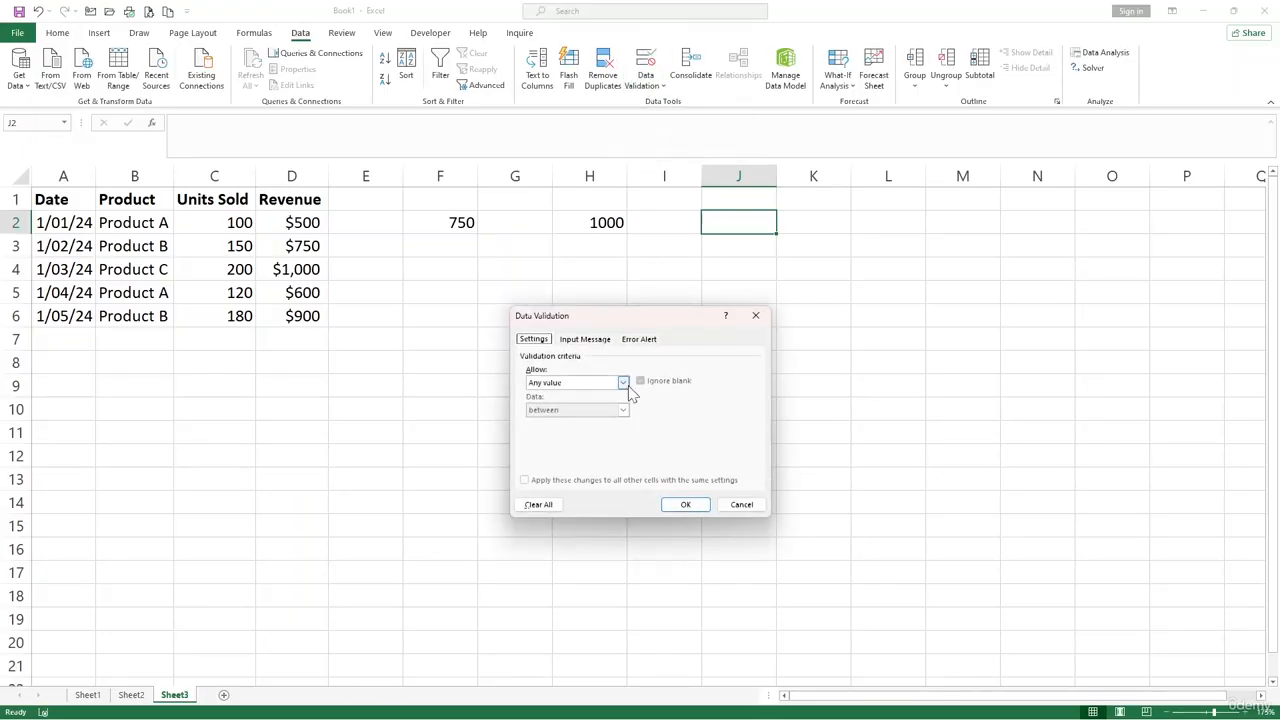
{"action": "left_click", "coordinate": [623, 382]}
{"action": "left_click", "coordinate": [575, 421]}
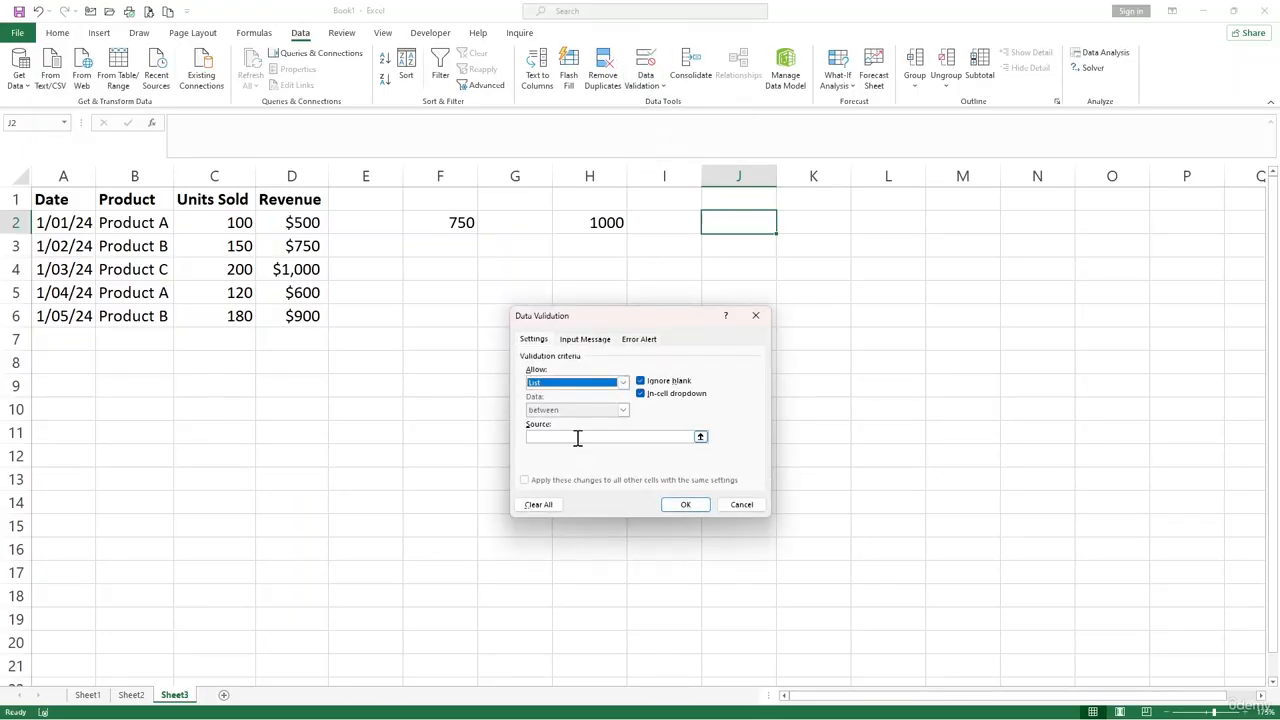
{"action": "left_click", "coordinate": [577, 437]}
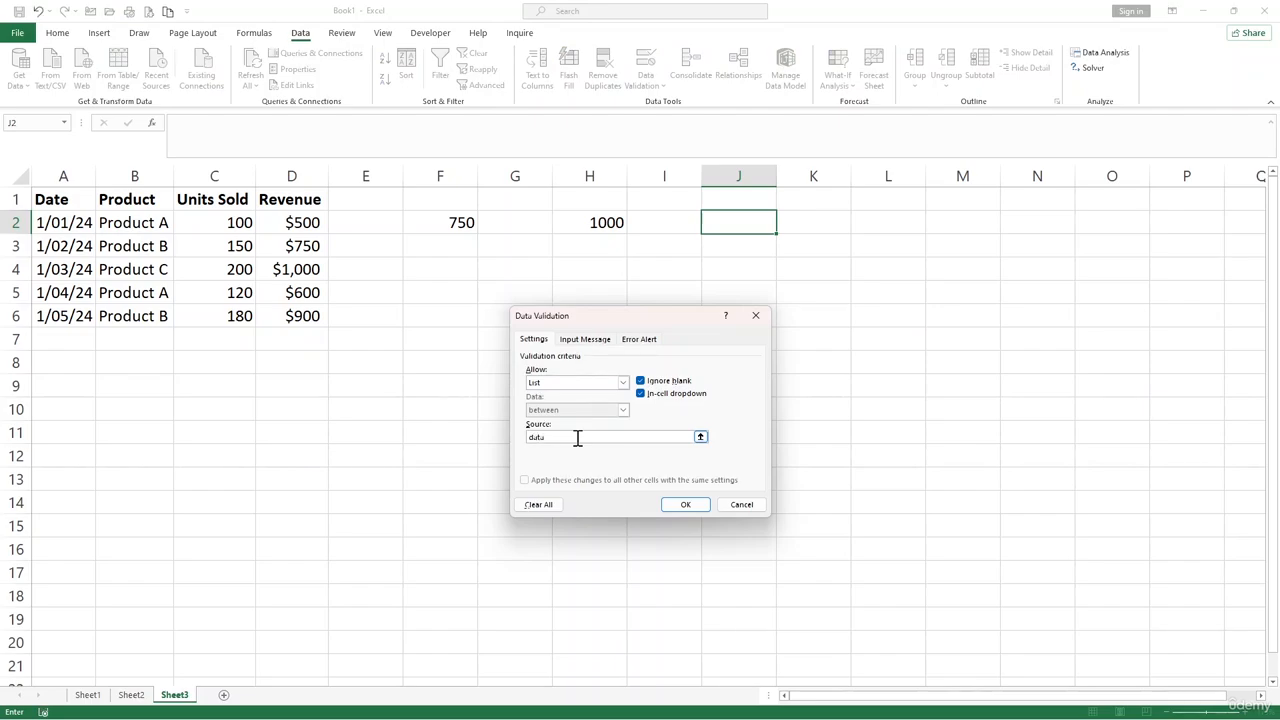
{"action": "key", "text": "BackSpace"}
{"action": "key", "text": "BackSpace"}
{"action": "key", "text": "BackSpace"}
{"action": "left_click", "coordinate": [757, 320]}
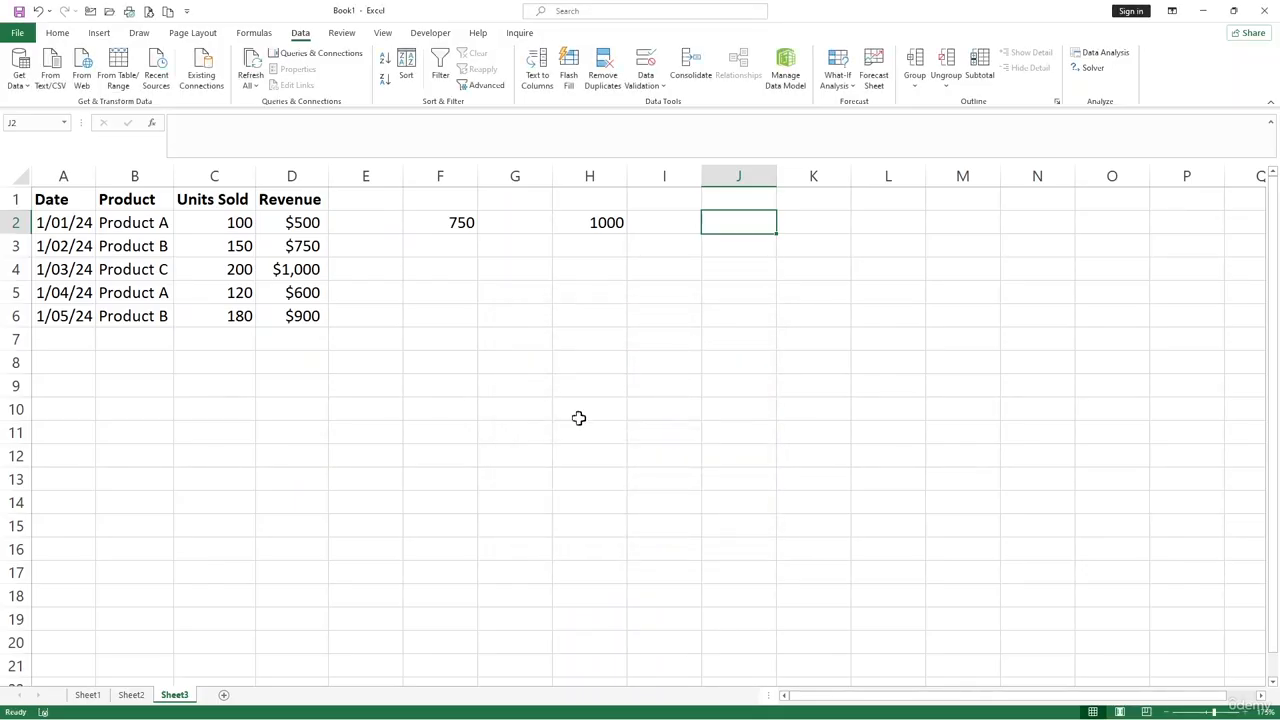
- Review the SUM formula in F2 and the VLOOKUP formula in H2
{"action": "left_click", "coordinate": [560, 419]}
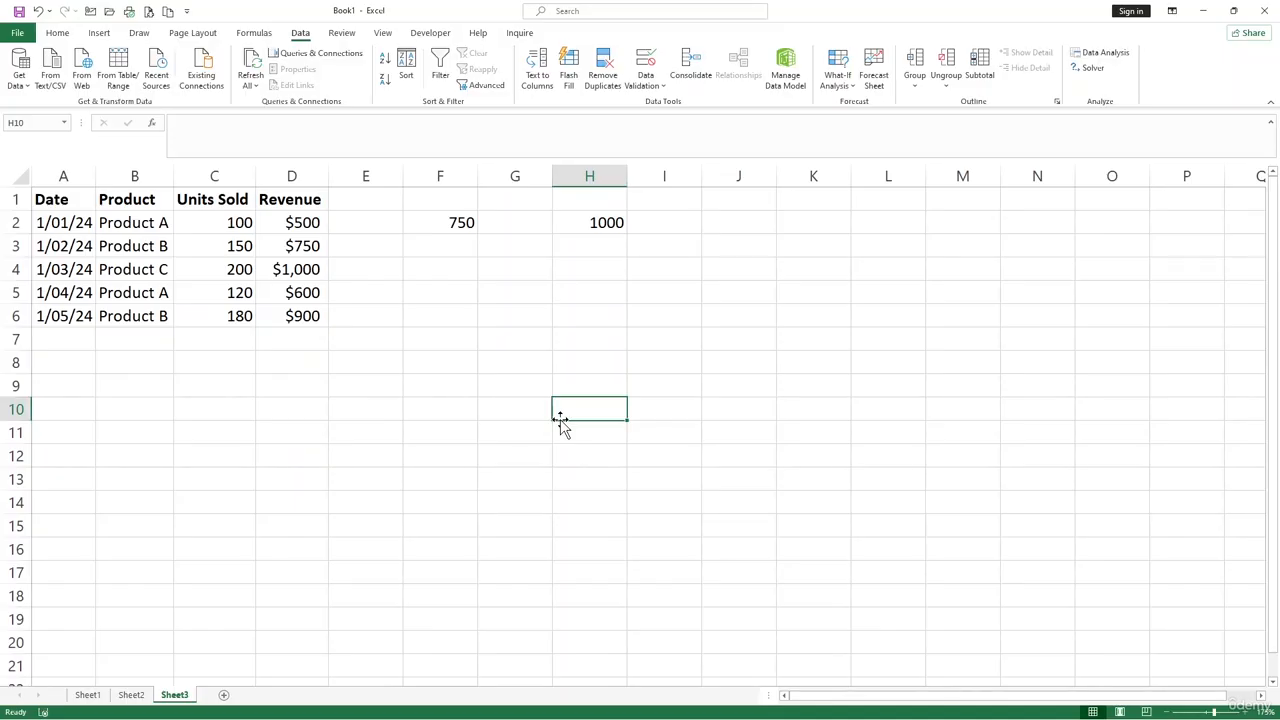
{"action": "left_click", "coordinate": [660, 290]}
{"action": "left_click", "coordinate": [471, 241]}
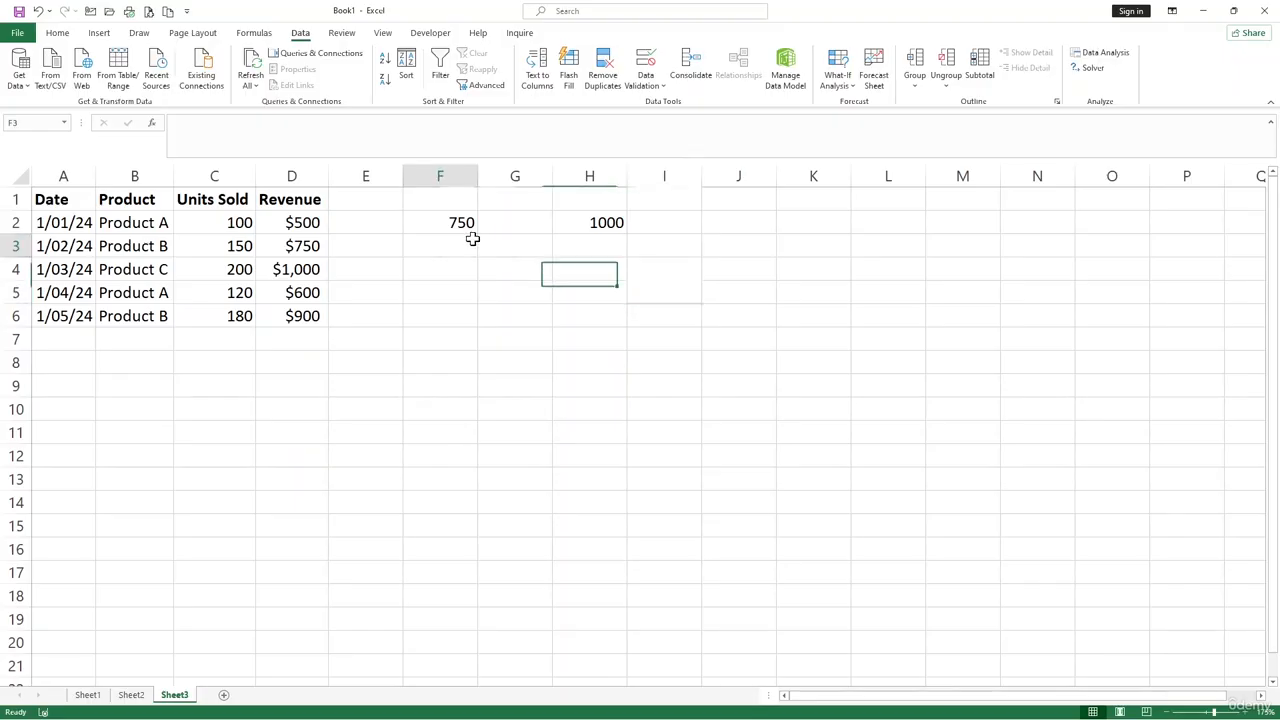
{"action": "left_click", "coordinate": [458, 224]}
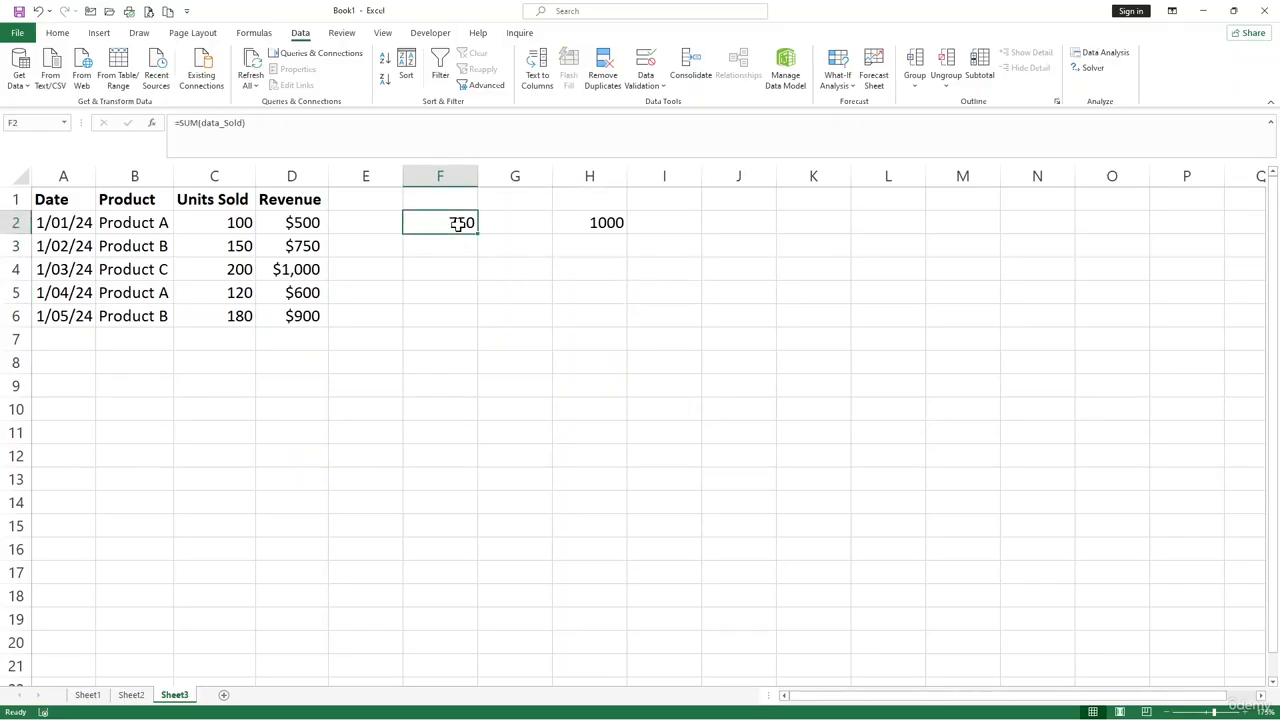
{"action": "left_click", "coordinate": [646, 263]}
{"action": "left_click", "coordinate": [600, 214]}
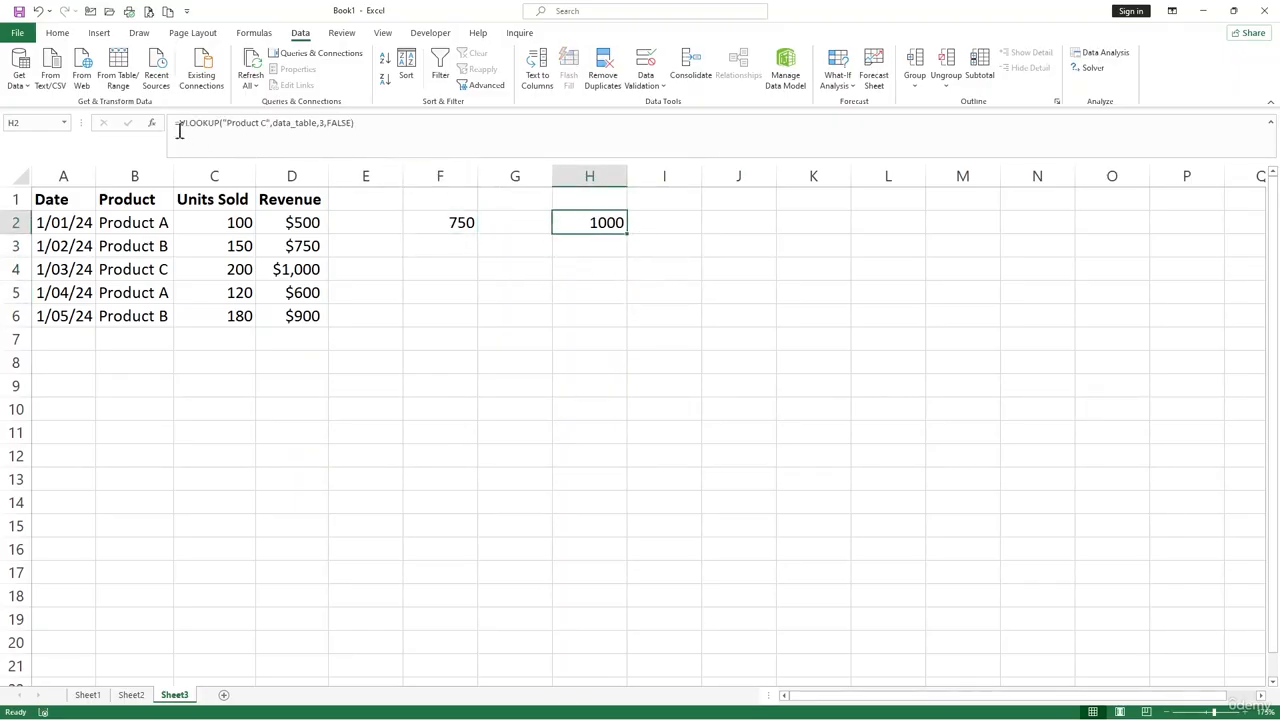
- Open the Name Manager and review what the names Product, data_table and data_Sold refer to
{"action": "left_click", "coordinate": [253, 33]}
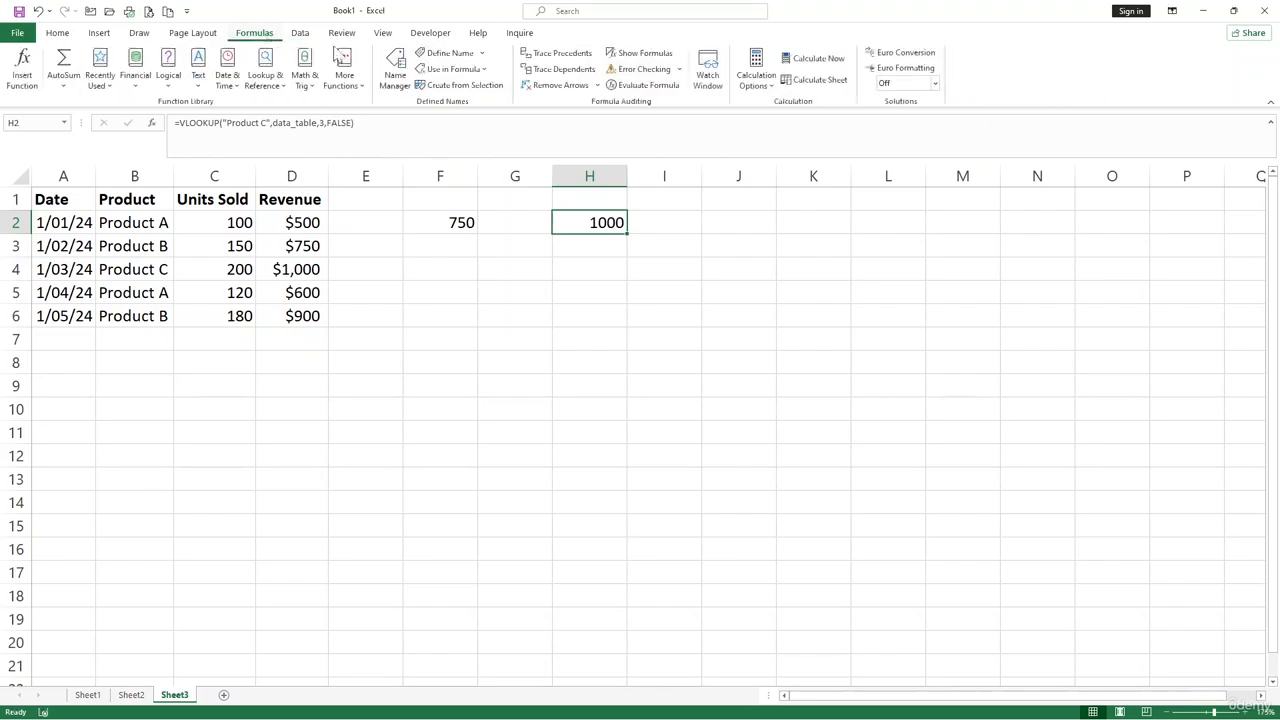
{"action": "left_click", "coordinate": [395, 78]}
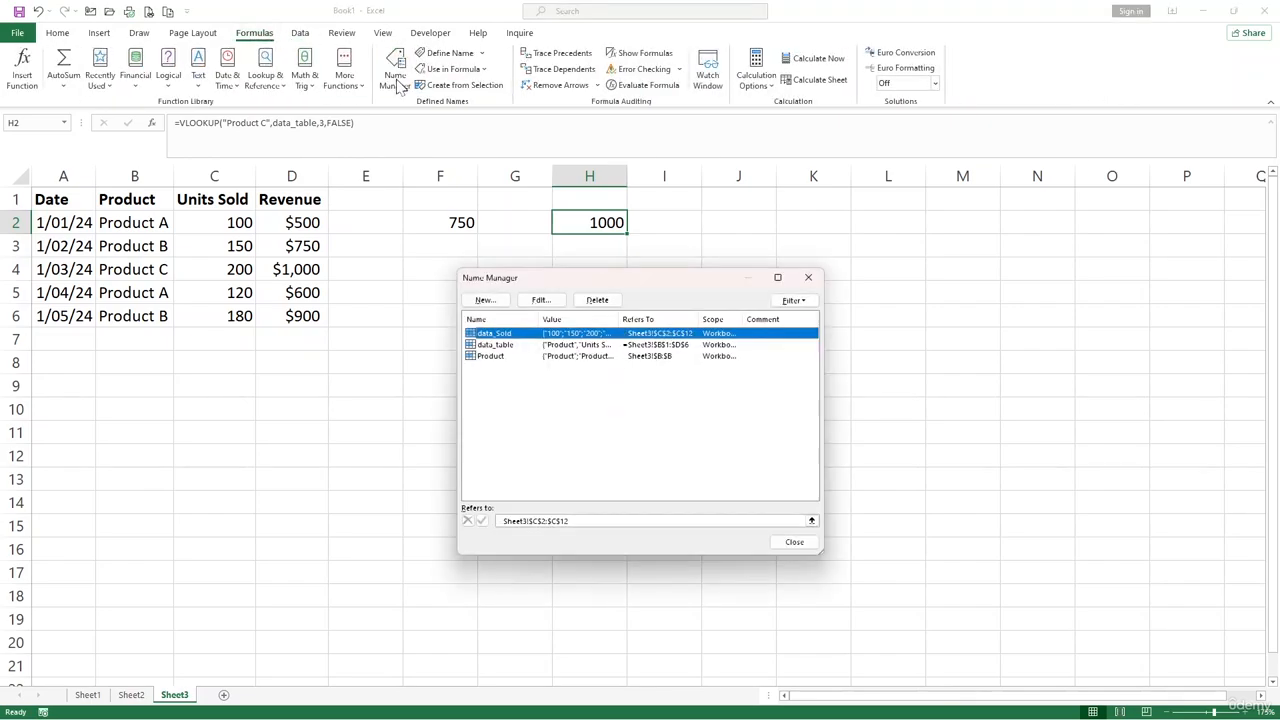
{"action": "left_click", "coordinate": [522, 376]}
{"action": "left_click", "coordinate": [510, 358]}
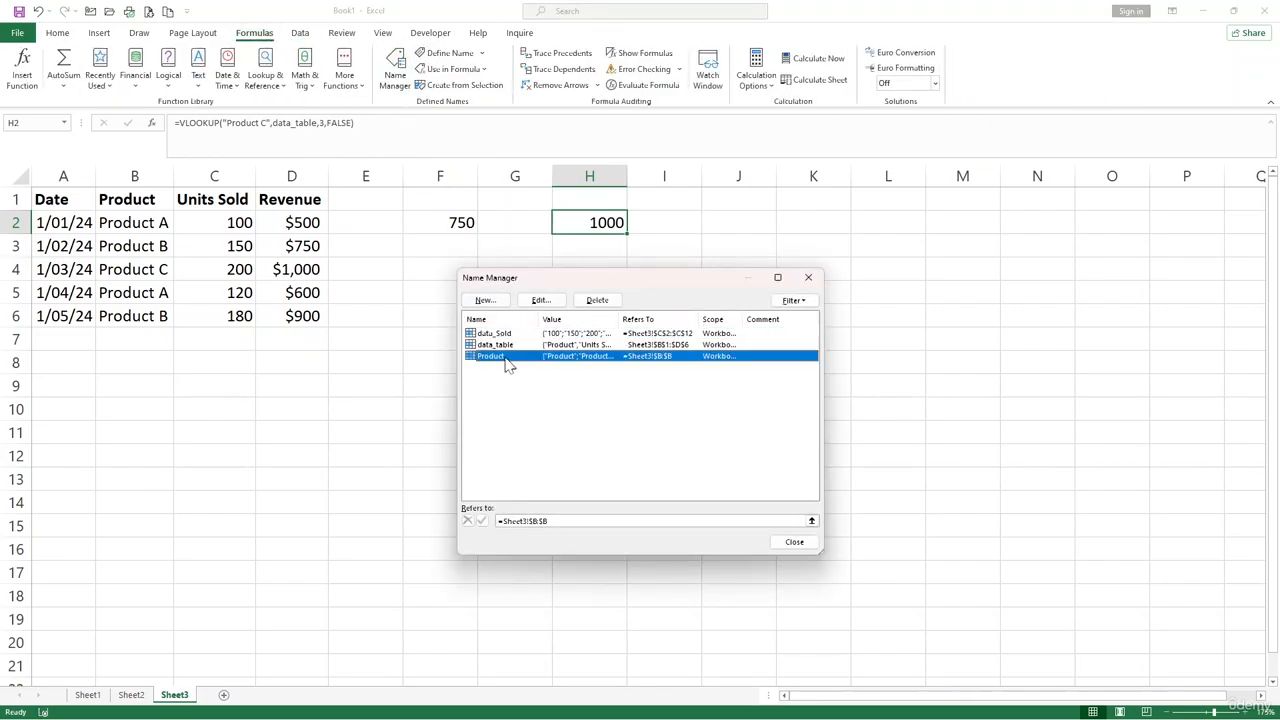
{"action": "left_click", "coordinate": [514, 346]}
{"action": "left_click", "coordinate": [512, 335]}
{"action": "left_click", "coordinate": [514, 344]}
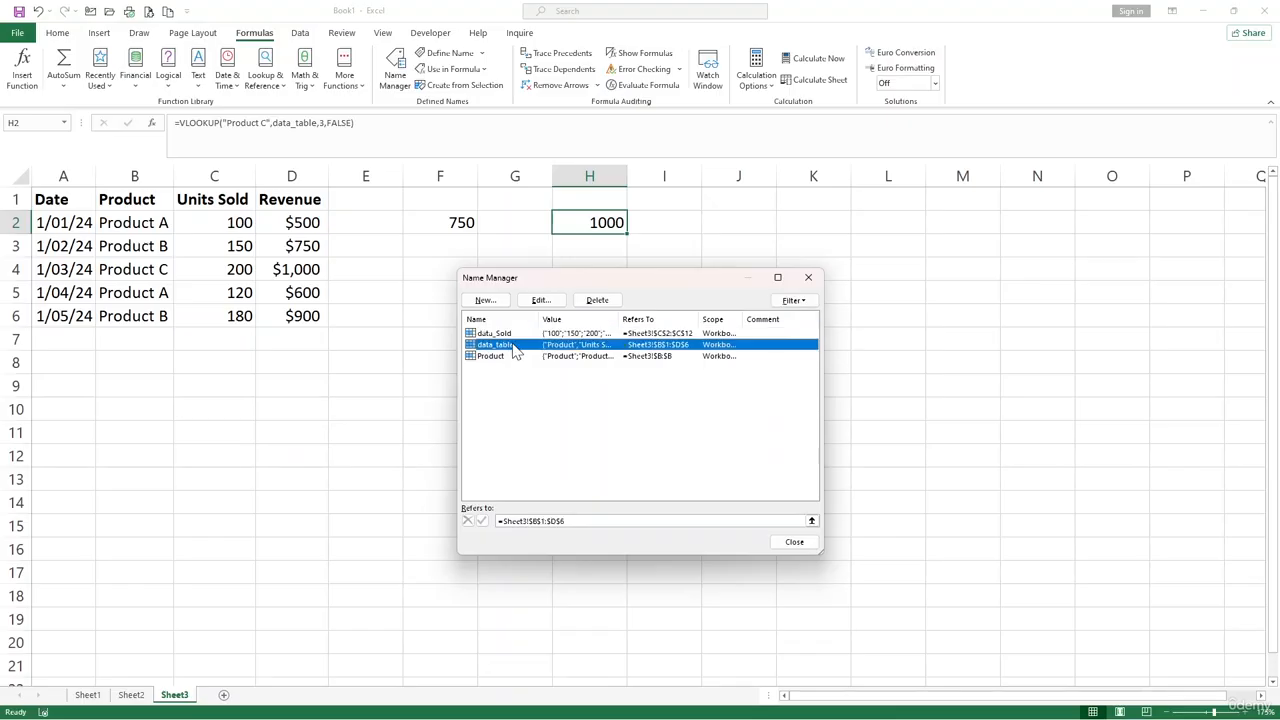
- Edit the name data_Sold so that it refers to the whole of column C, =Sheet3!$C:$C
{"action": "left_click", "coordinate": [512, 333]}
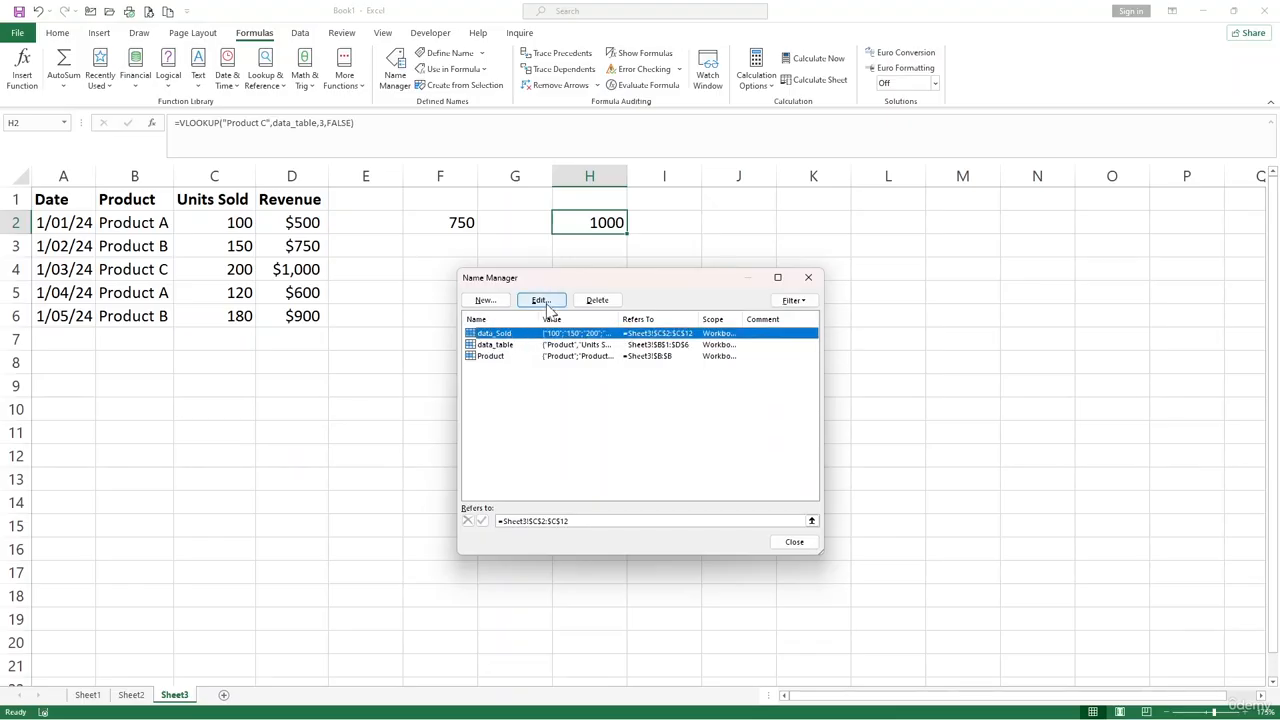
{"action": "left_click", "coordinate": [546, 304]}
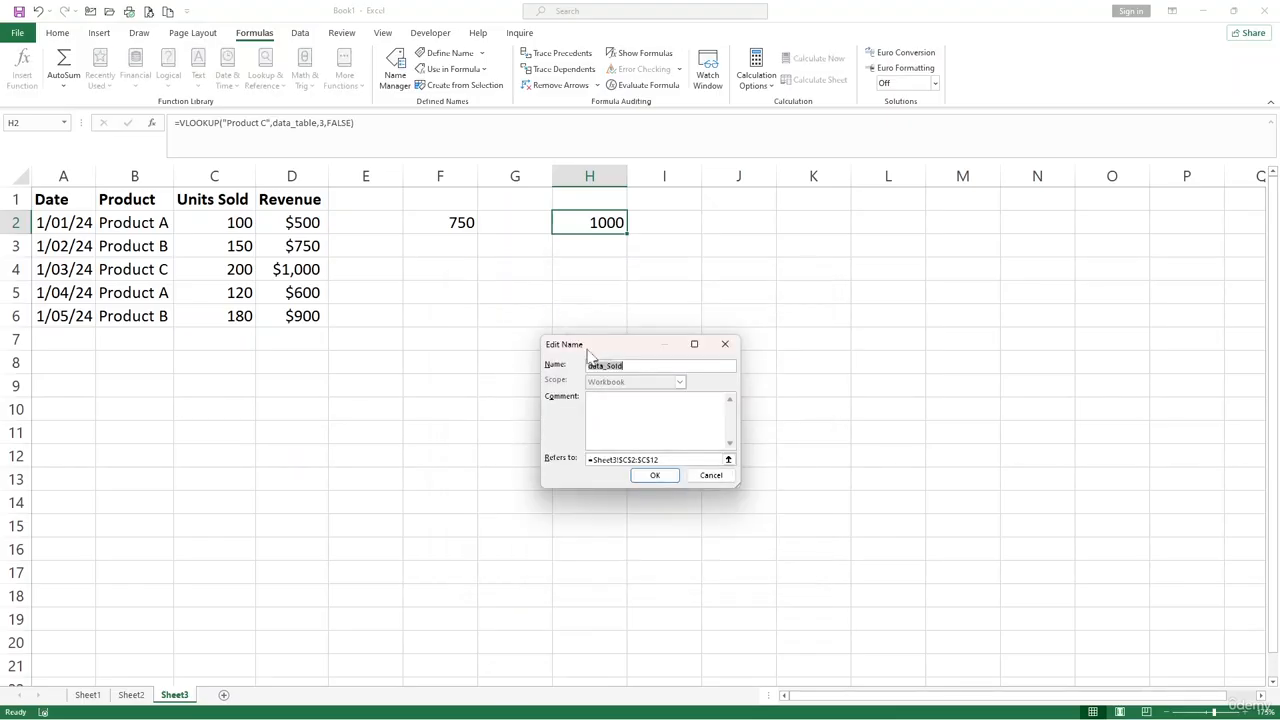
{"action": "left_click", "coordinate": [659, 460]}
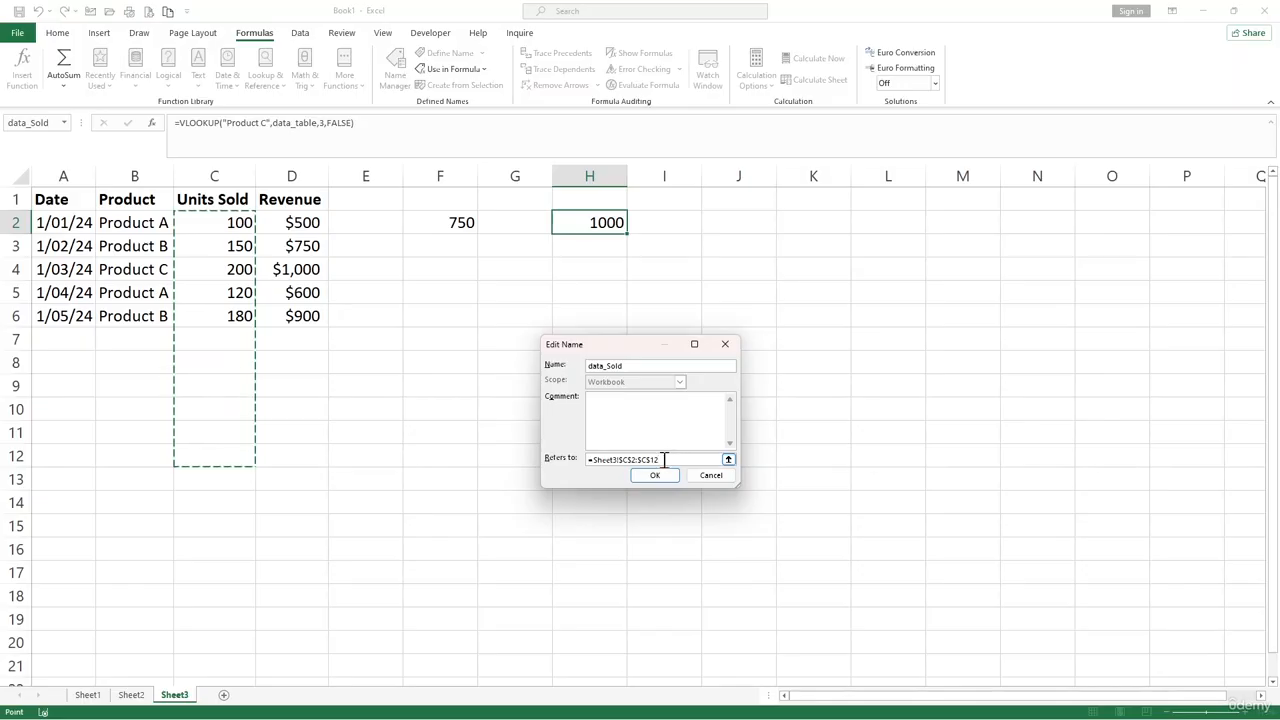
{"action": "left_click_drag", "start_coordinate": [662, 460], "coordinate": [590, 460]}
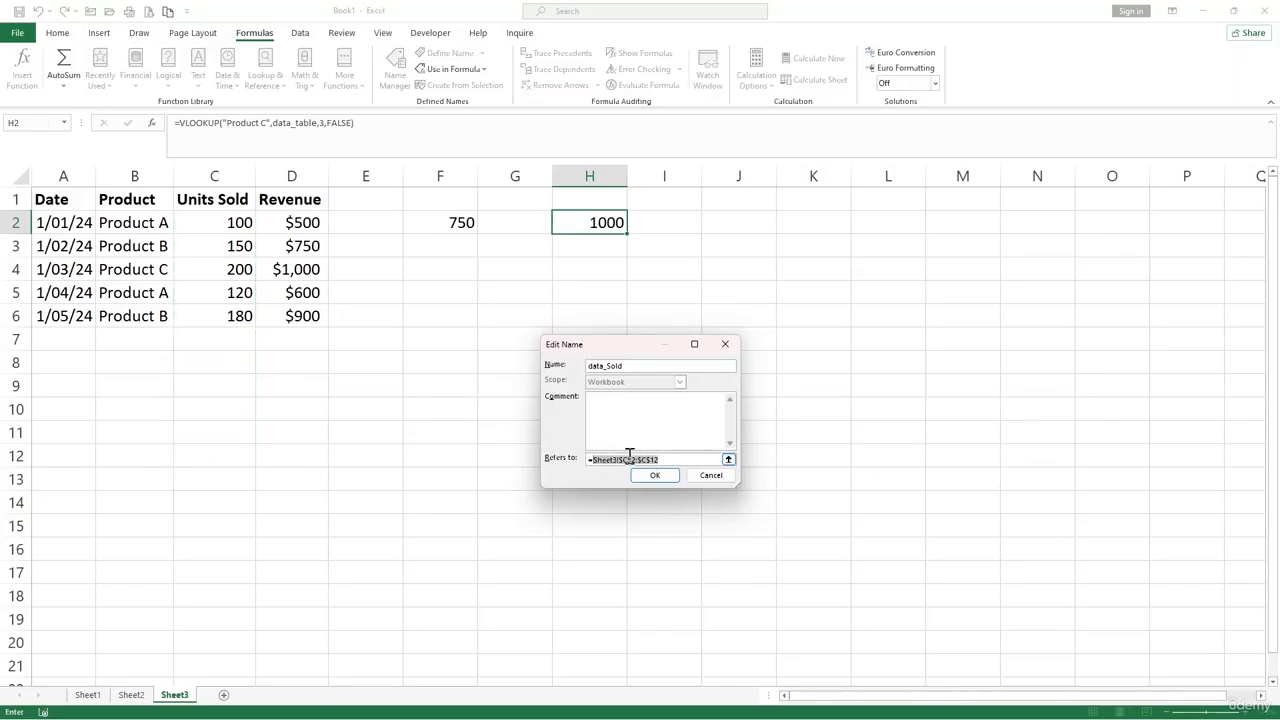
{"action": "key", "text": "BackSpace"}
{"action": "left_click", "coordinate": [247, 175]}
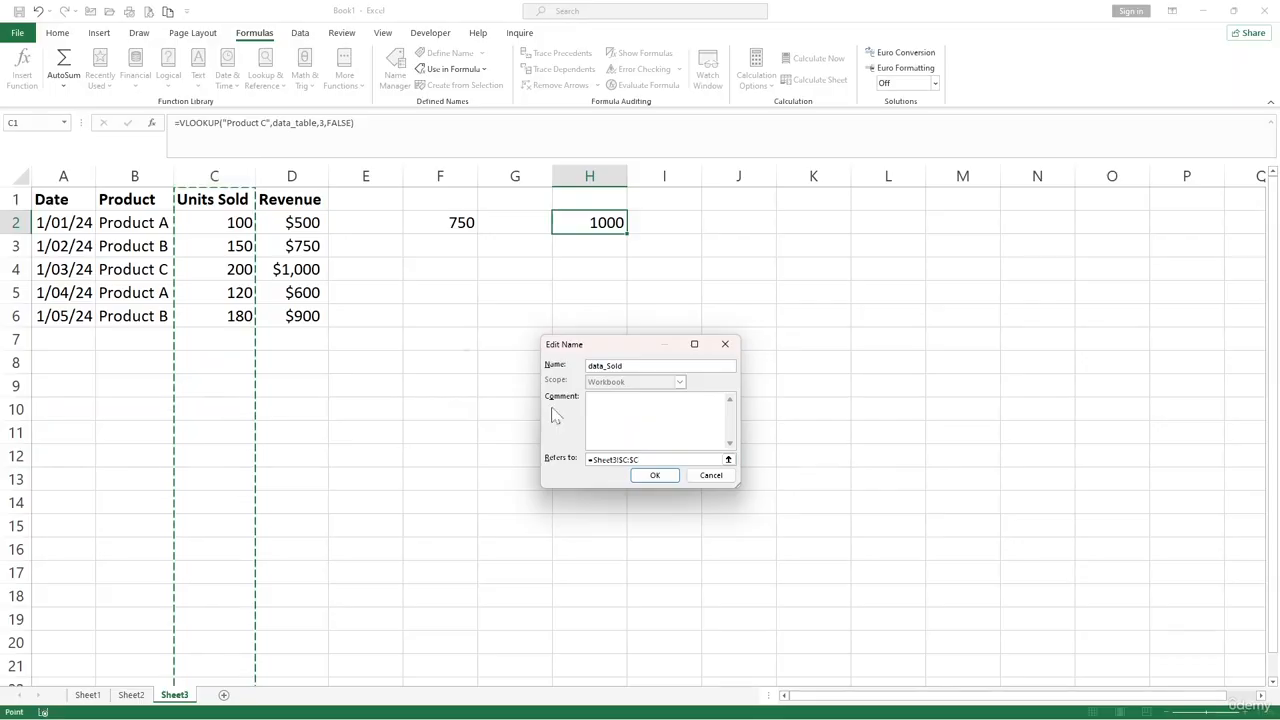
{"action": "left_click", "coordinate": [664, 477]}
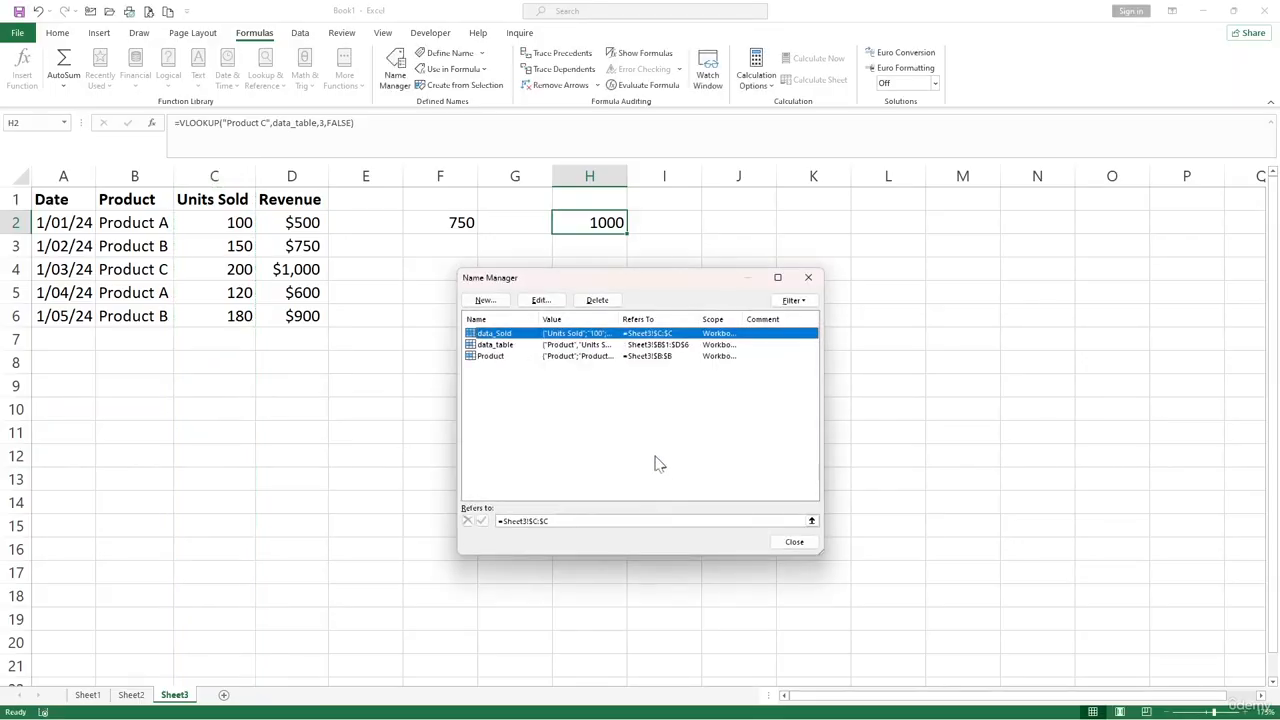